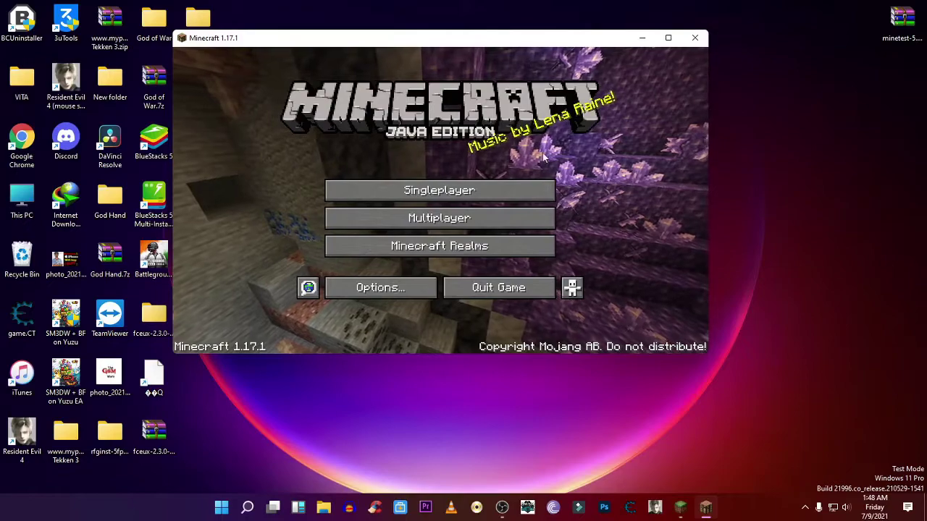
- Load the singleplayer save named New World
{"action": "left_click_drag", "start_coordinate": [505, 42], "coordinate": [481, 50]}
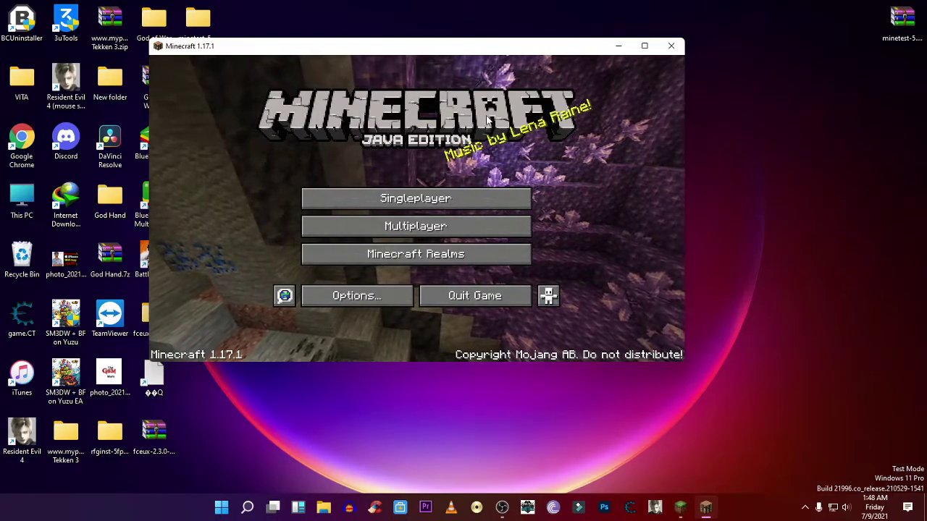
{"action": "left_click", "coordinate": [440, 197]}
{"action": "left_click", "coordinate": [433, 141]}
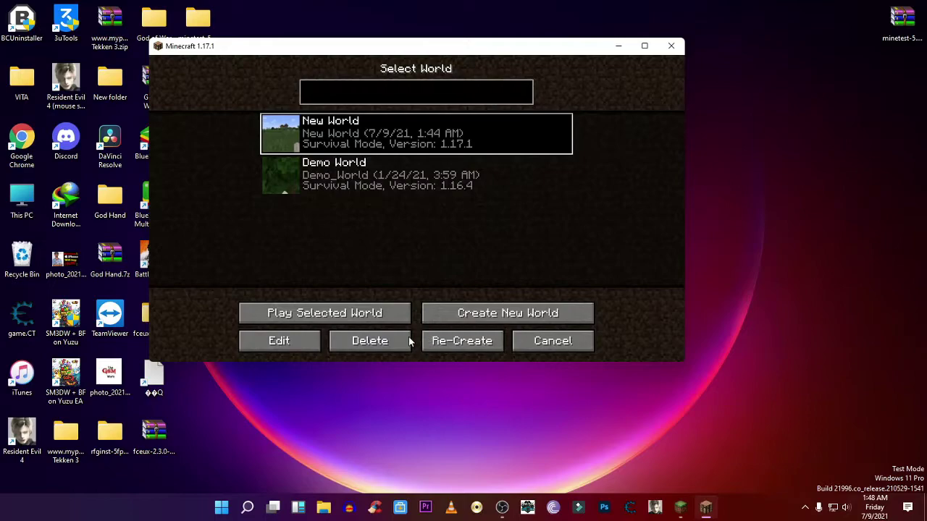
{"action": "left_click", "coordinate": [430, 101]}
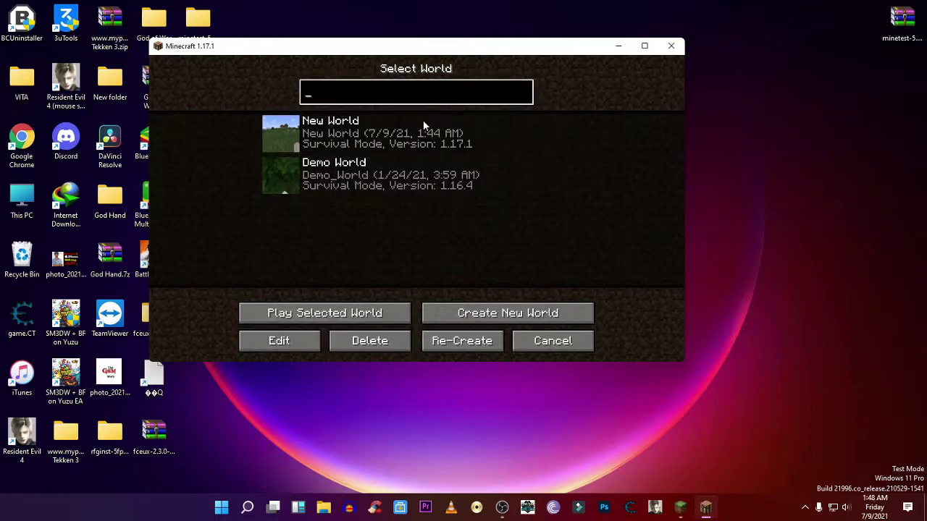
{"action": "left_click", "coordinate": [410, 136]}
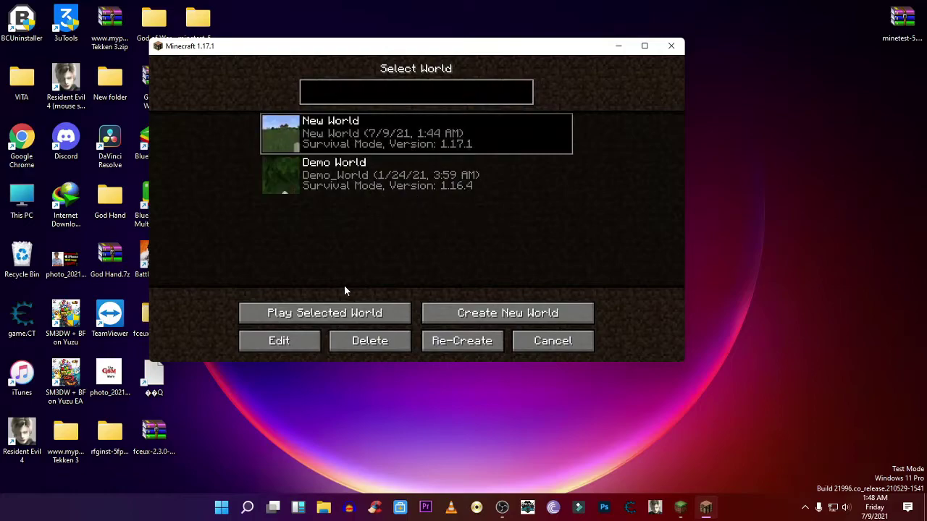
{"action": "left_click", "coordinate": [335, 319]}
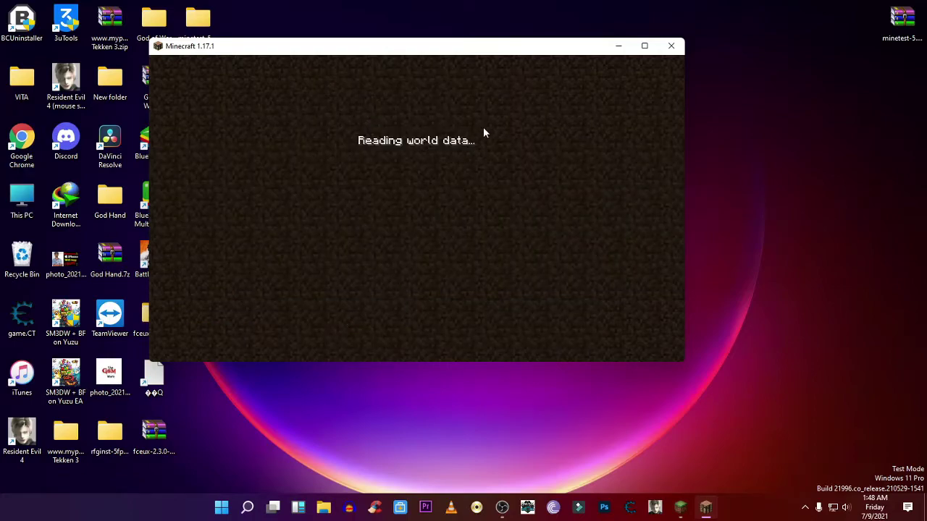
- Reposition the Minecraft window and move the Internet Download Manager alert clear of it
{"action": "left_click_drag", "start_coordinate": [509, 44], "coordinate": [430, 57]}
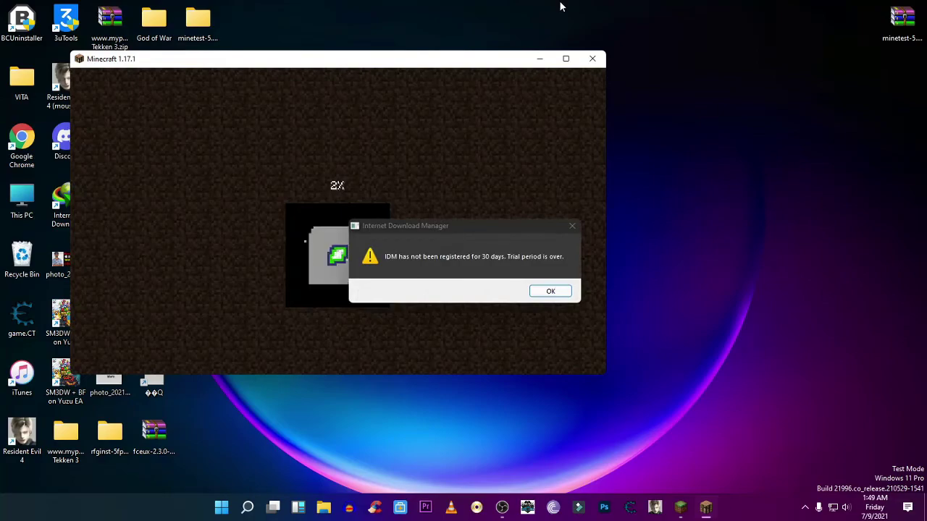
{"action": "left_click_drag", "start_coordinate": [525, 228], "coordinate": [840, 73]}
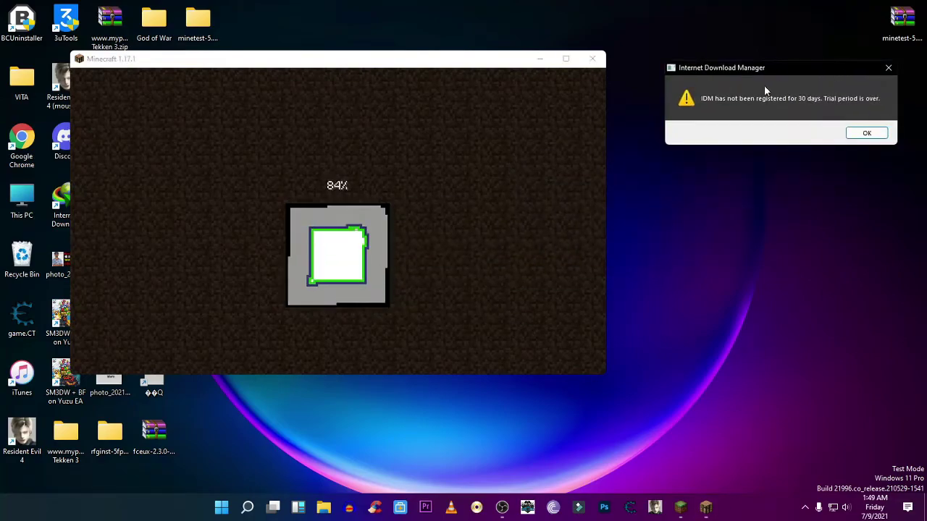
{"action": "left_click_drag", "start_coordinate": [690, 70], "coordinate": [763, 67]}
- Return to the game from its pause menu and pick the nearest white daisy in the meadow
{"action": "left_click", "coordinate": [455, 196]}
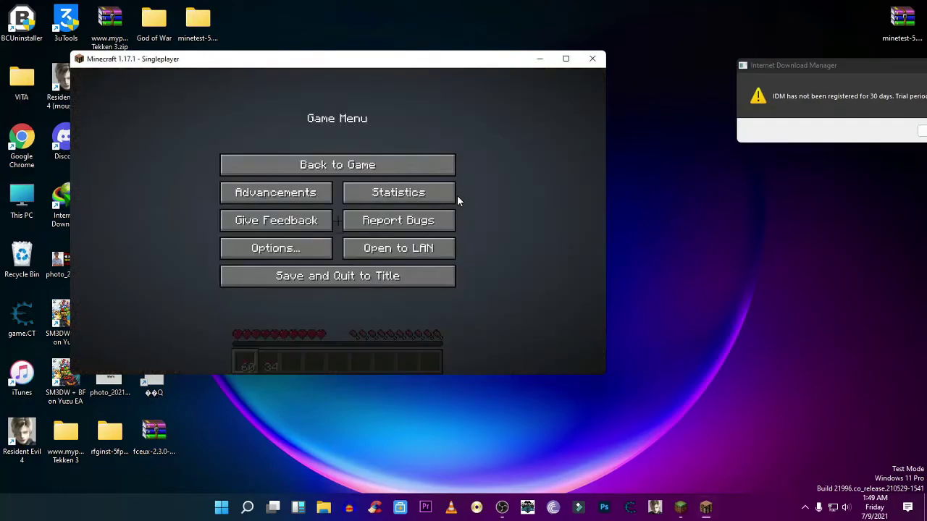
{"action": "left_click", "coordinate": [456, 195]}
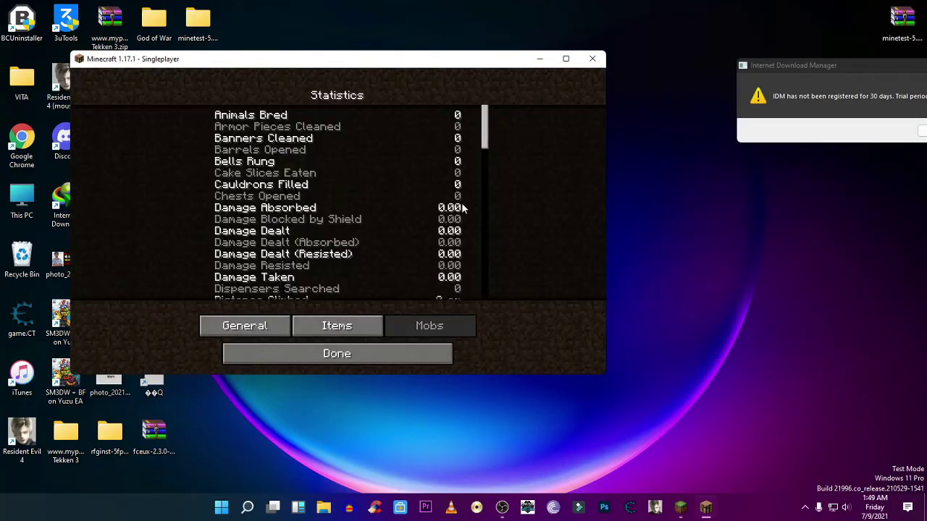
{"action": "left_click", "coordinate": [362, 352]}
{"action": "left_click", "coordinate": [337, 164]}
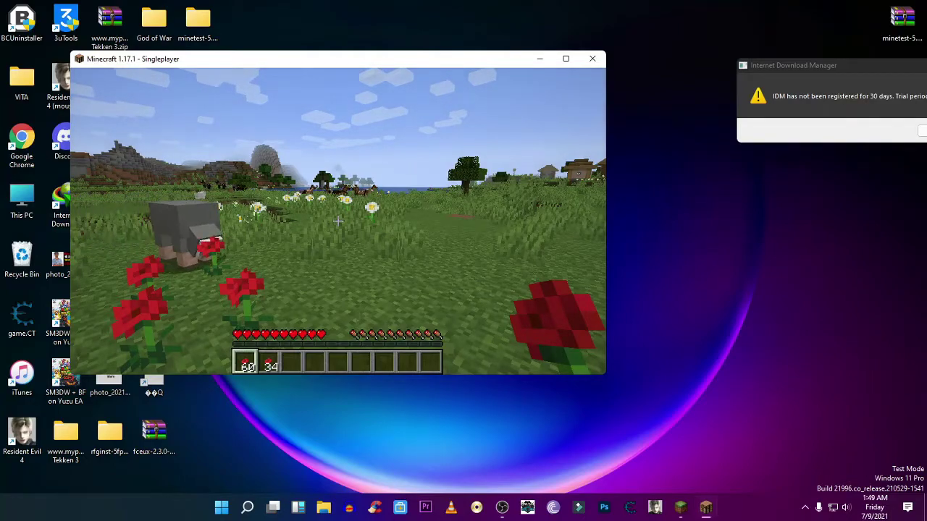
{"action": "key", "text": "w"}
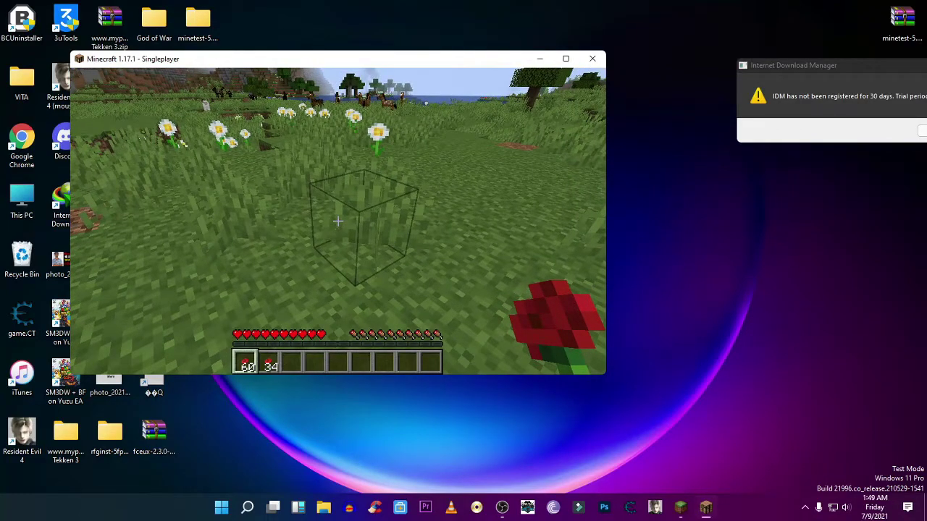
{"action": "key", "text": "w"}
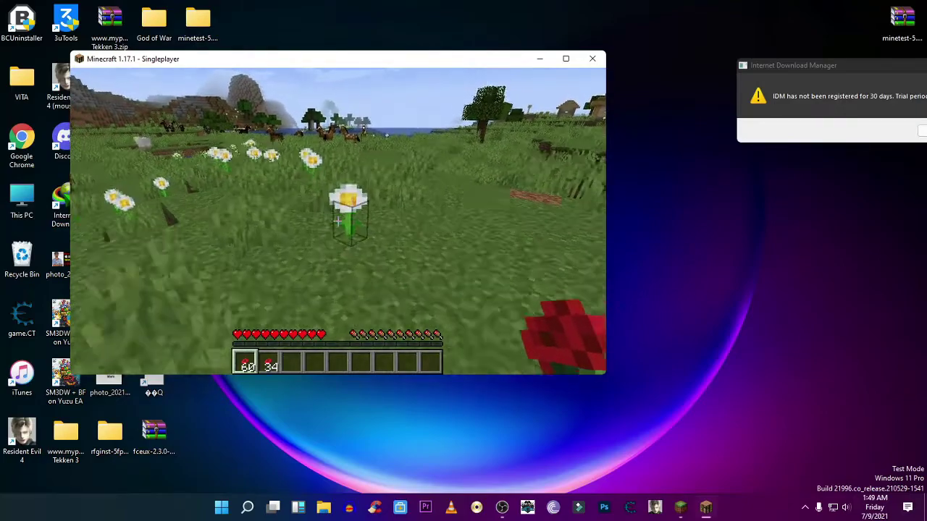
{"action": "left_click", "coordinate": [337, 221]}
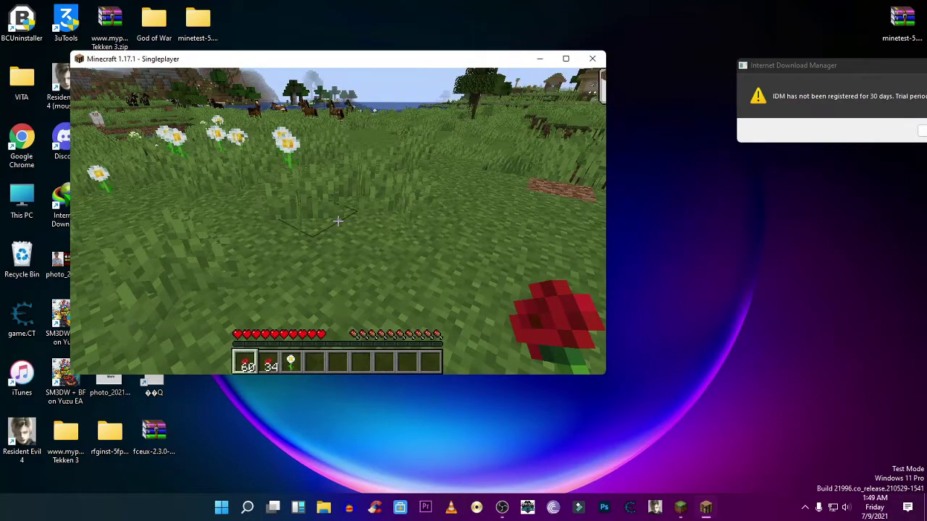
- Pause the game and switch to Cheat Engine, dismissing the Internet Download Manager alert and placing the window beside Minecraft
{"action": "key", "text": "Escape"}
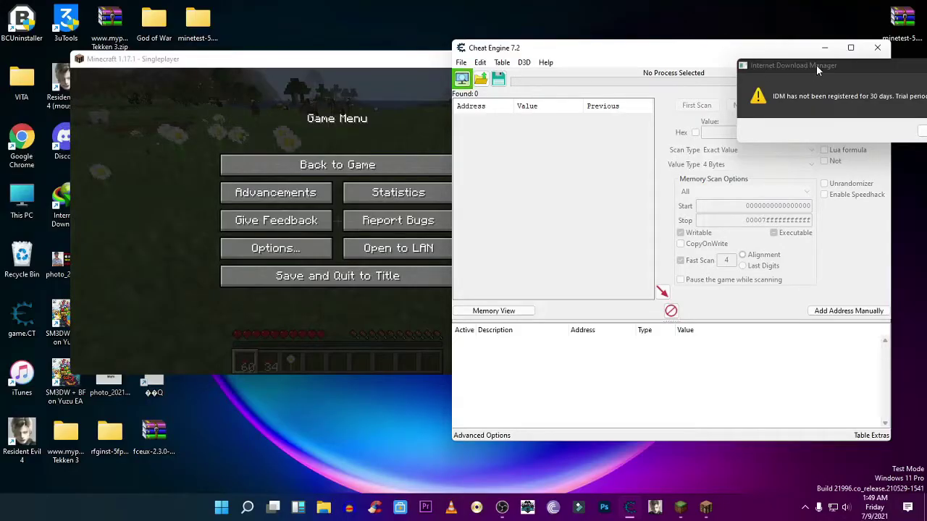
{"action": "left_click_drag", "start_coordinate": [816, 65], "coordinate": [714, 161]}
{"action": "left_click", "coordinate": [860, 162]}
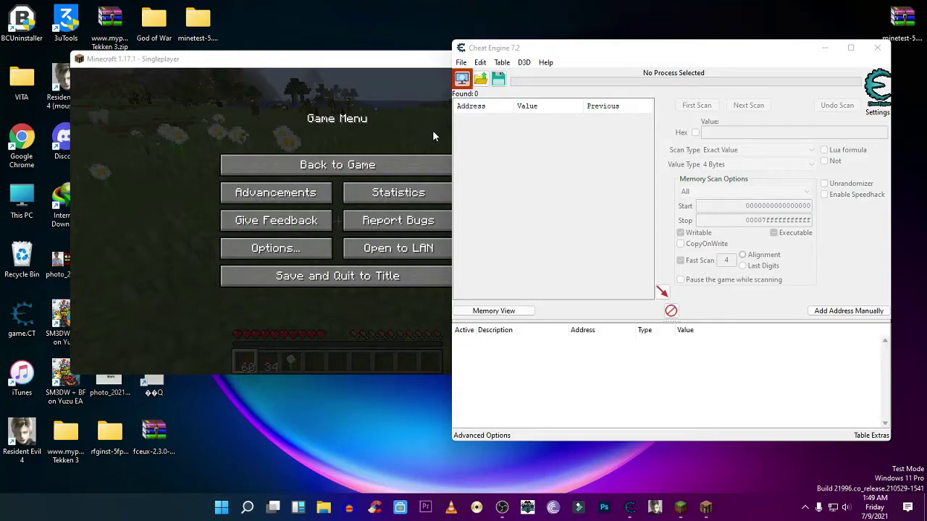
{"action": "left_click_drag", "start_coordinate": [572, 56], "coordinate": [605, 51]}
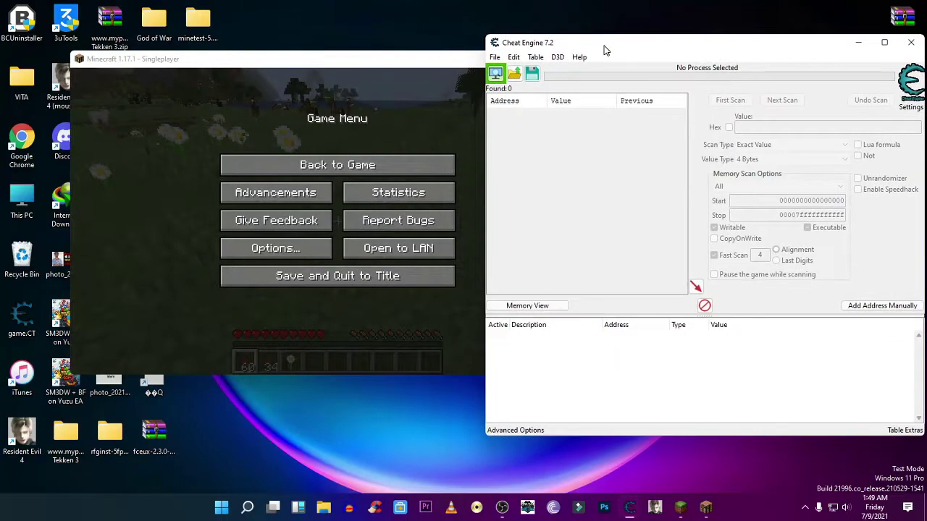
- Resume Minecraft and gather white daisies around the pond and meadow until the hotbar stack holds 12
{"action": "left_click", "coordinate": [397, 164]}
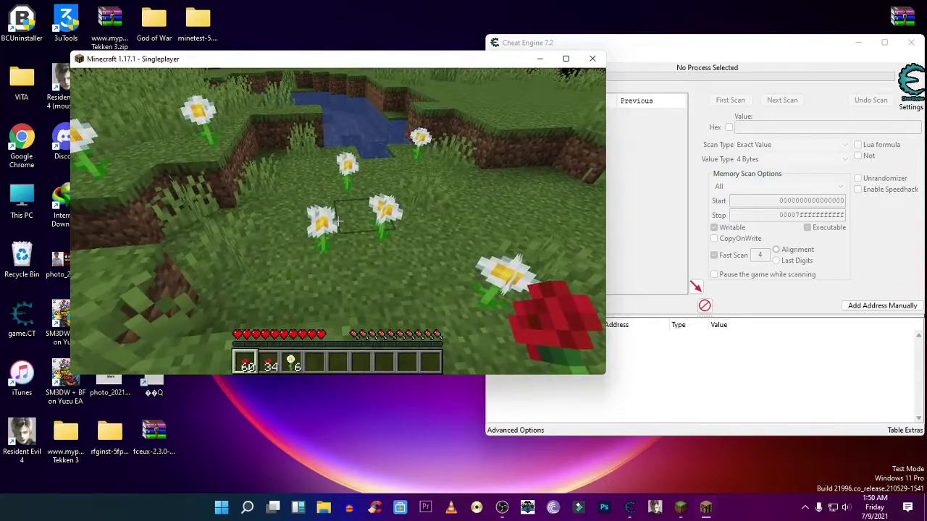
{"action": "left_click", "coordinate": [338, 221]}
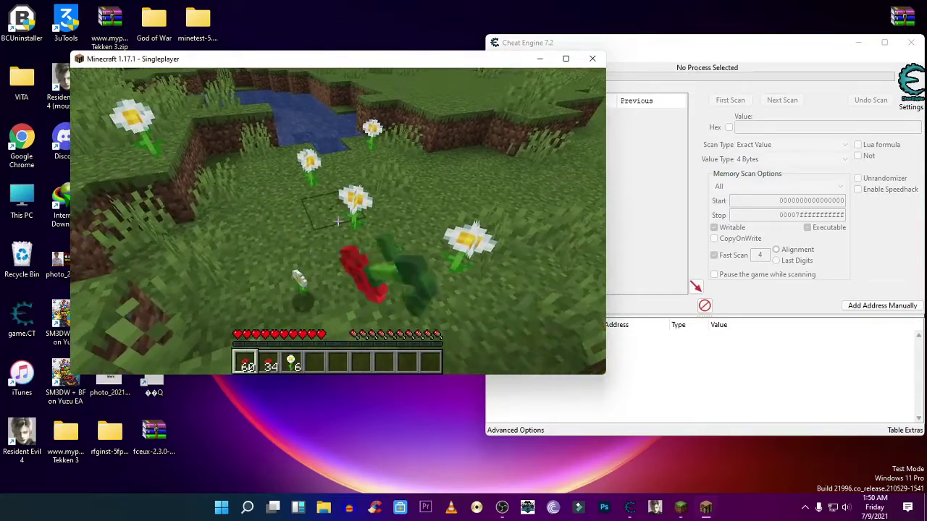
{"action": "left_click", "coordinate": [338, 221]}
{"action": "key", "text": "w"}
{"action": "left_click", "coordinate": [338, 221]}
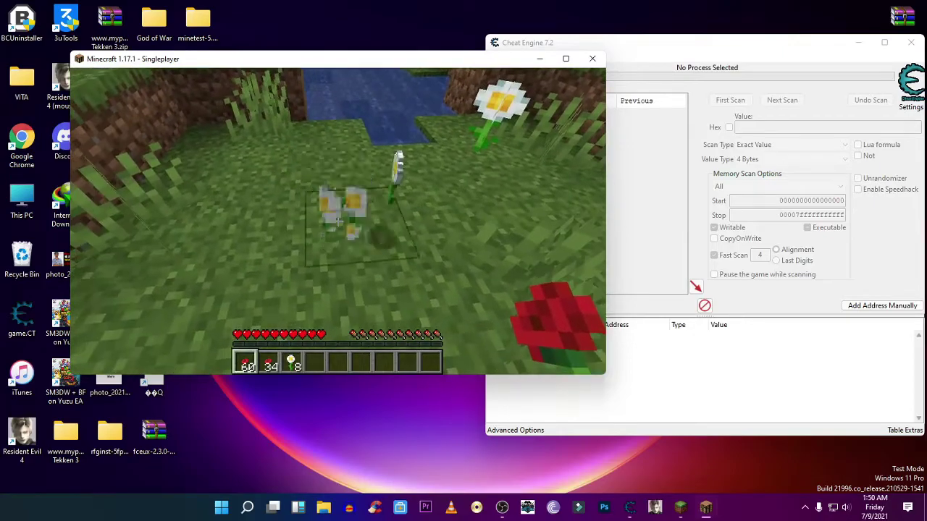
{"action": "left_click", "coordinate": [338, 220]}
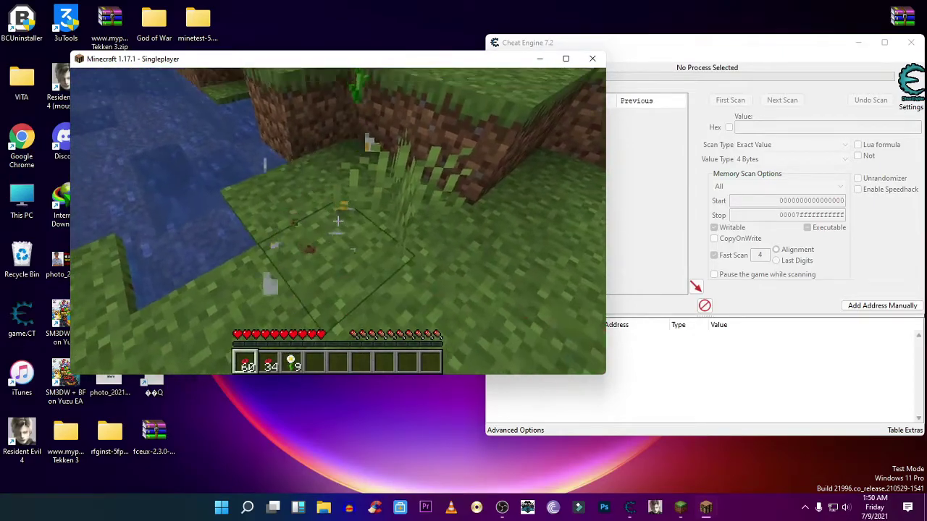
{"action": "key", "text": "w"}
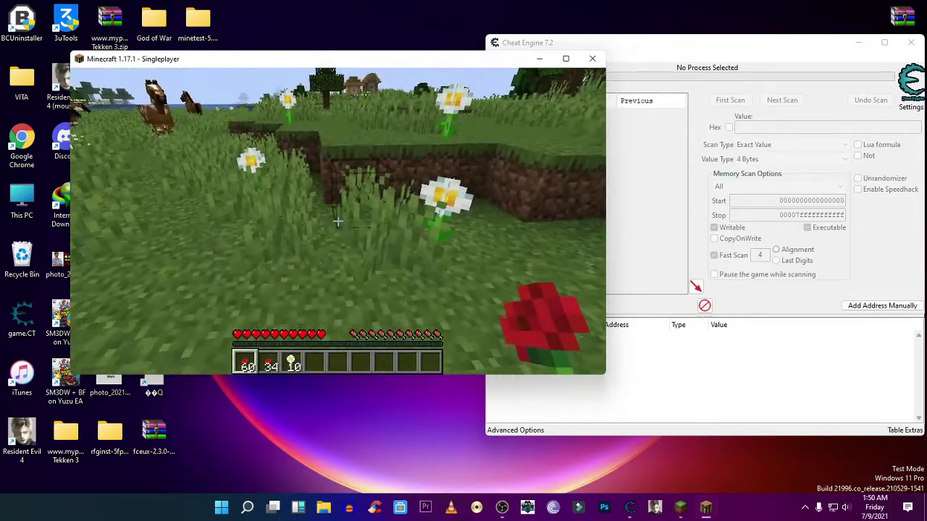
{"action": "key", "text": "w"}
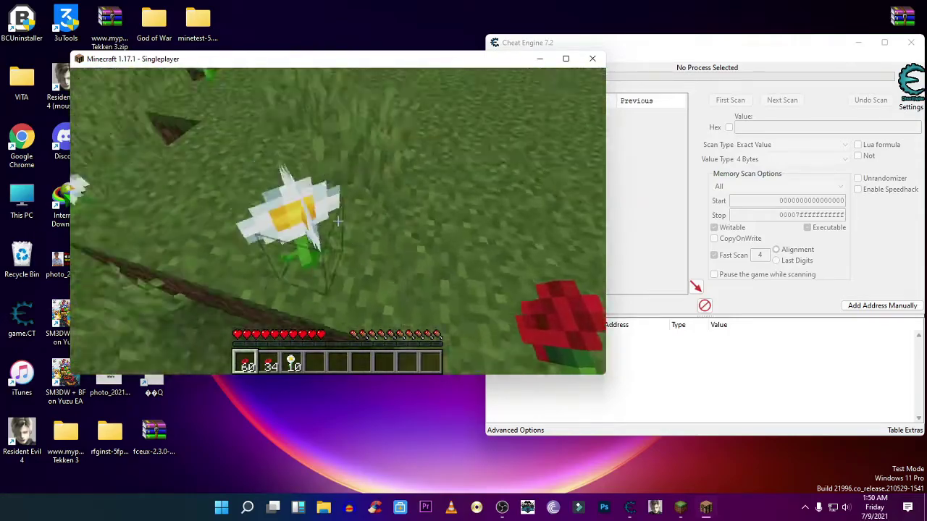
{"action": "left_click", "coordinate": [338, 221]}
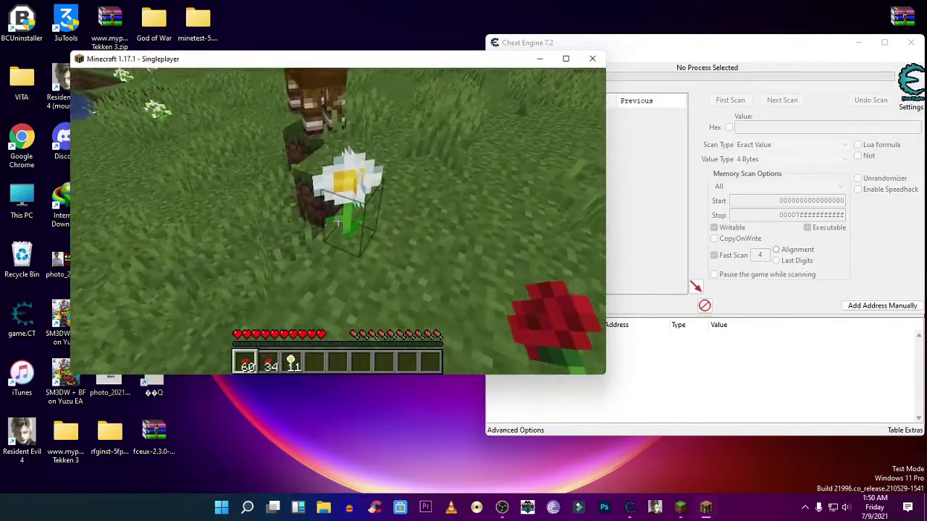
{"action": "left_click", "coordinate": [338, 221]}
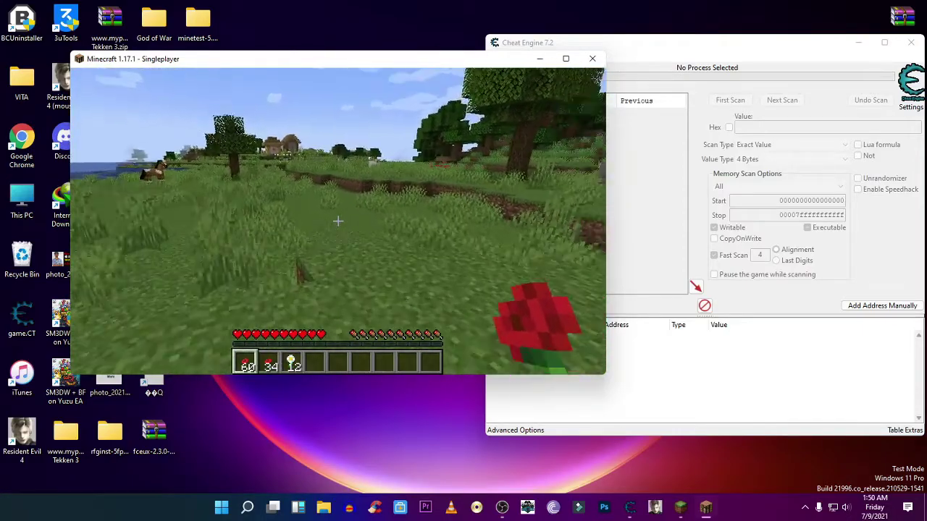
- Pause the game and bring Cheat Engine forward alongside the Minecraft window
{"action": "key", "text": "Escape"}
{"action": "left_click", "coordinate": [648, 171]}
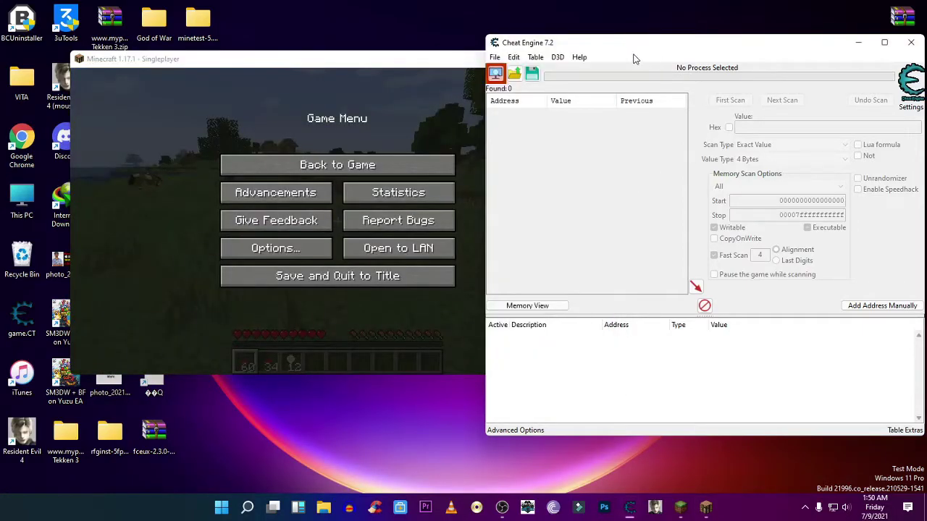
{"action": "left_click_drag", "start_coordinate": [646, 51], "coordinate": [610, 60]}
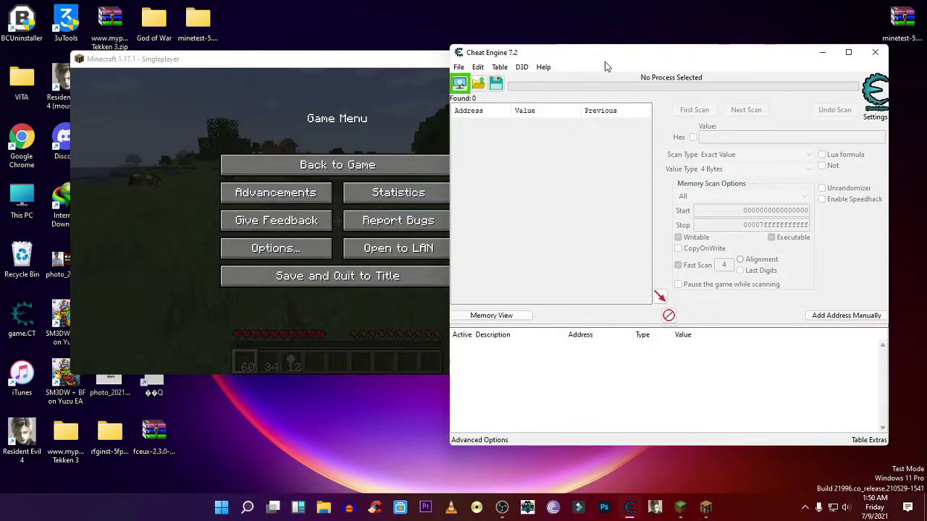
- Open Cheat Engine's process list and place it between the game and the scanner
{"action": "left_click", "coordinate": [460, 84]}
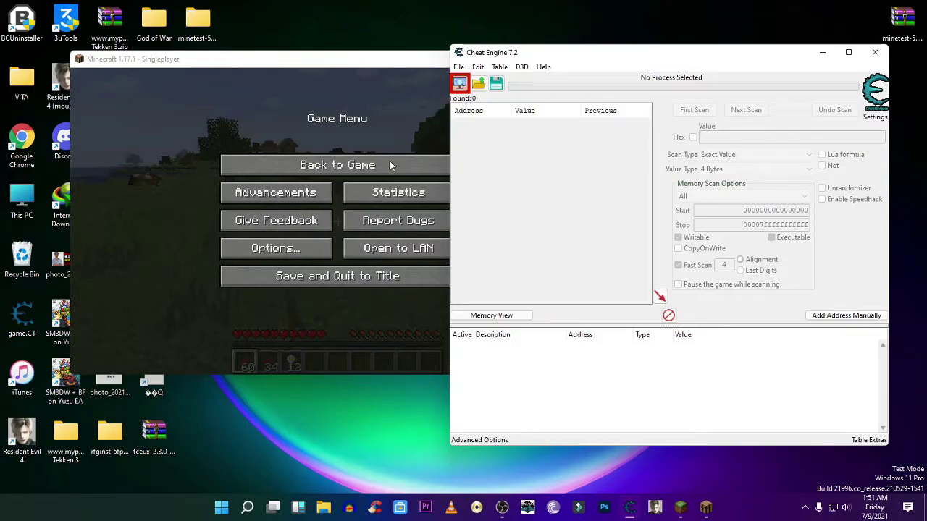
{"action": "left_click", "coordinate": [402, 95]}
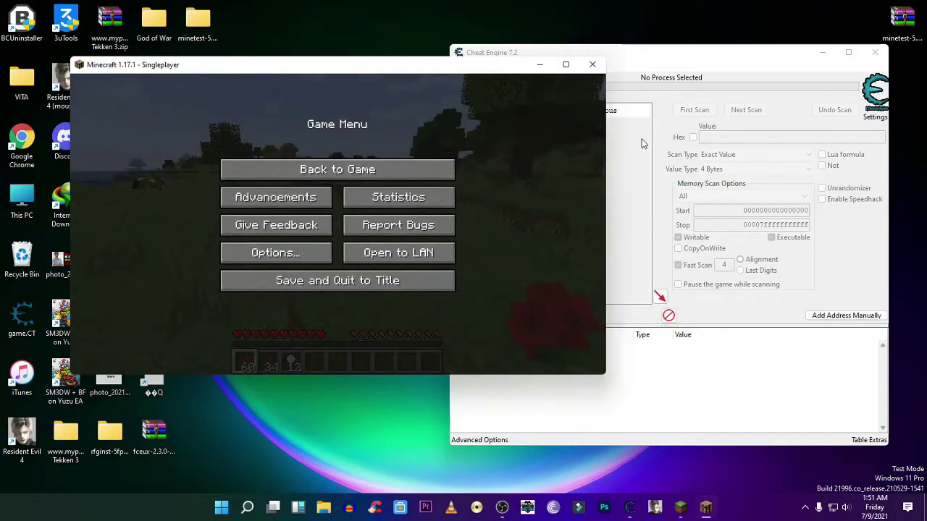
{"action": "left_click", "coordinate": [576, 46]}
{"action": "left_click_drag", "start_coordinate": [639, 58], "coordinate": [610, 72]}
{"action": "left_click", "coordinate": [442, 92]}
{"action": "left_click_drag", "start_coordinate": [372, 128], "coordinate": [454, 128]}
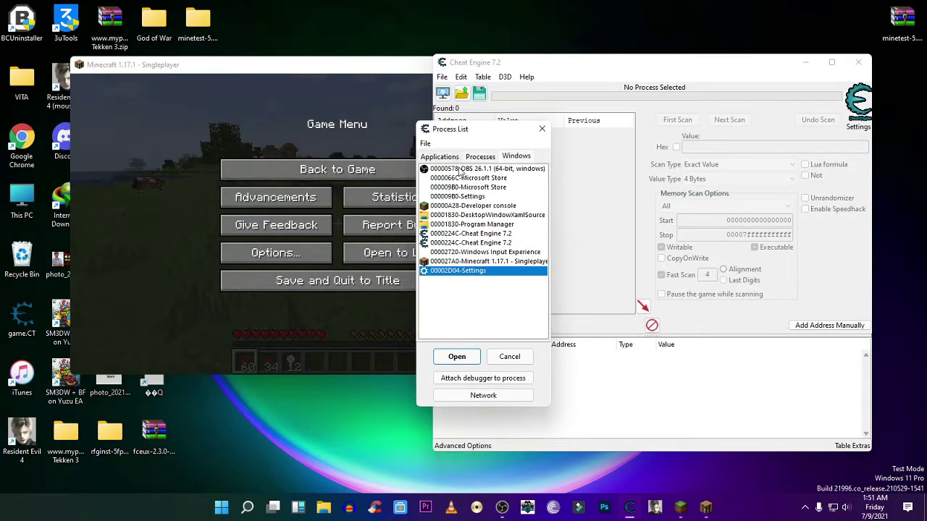
- Look through the process list's applications, processes and windows views for the entries belonging to Minecraft
{"action": "left_click", "coordinate": [440, 157]}
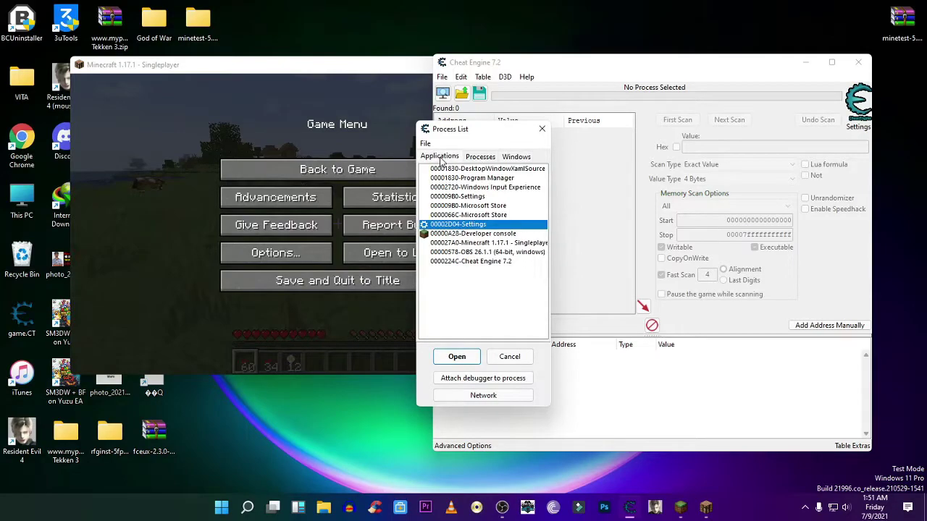
{"action": "left_click", "coordinate": [480, 157]}
{"action": "left_click", "coordinate": [525, 157]}
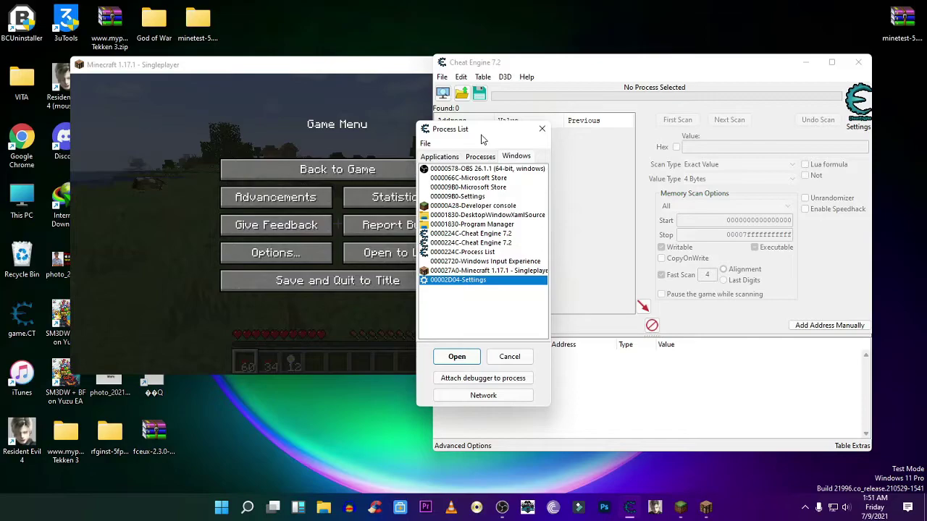
{"action": "left_click", "coordinate": [481, 157]}
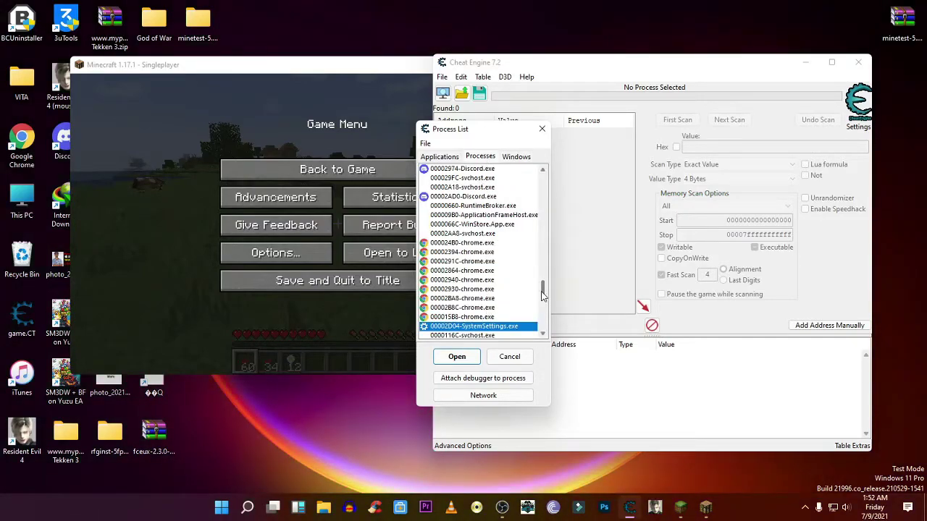
{"action": "left_click_drag", "start_coordinate": [540, 289], "coordinate": [540, 330]}
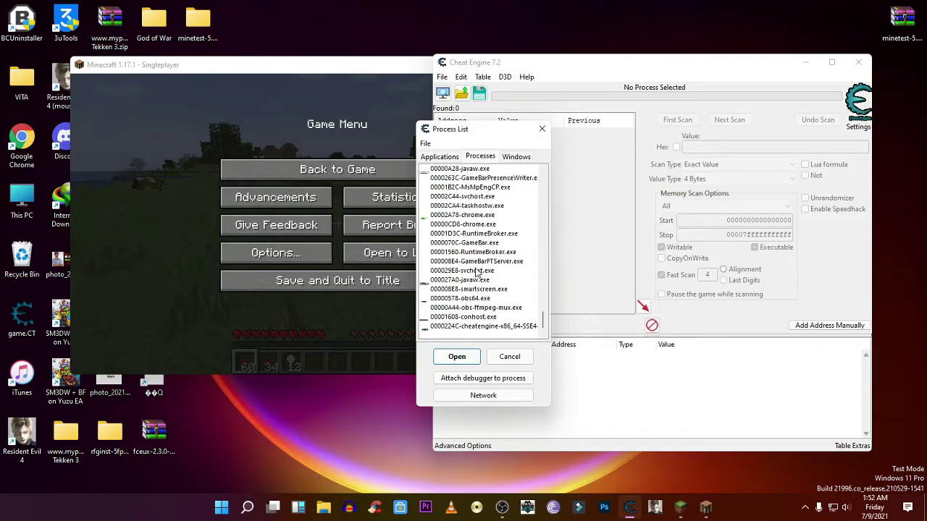
{"action": "left_click", "coordinate": [448, 159]}
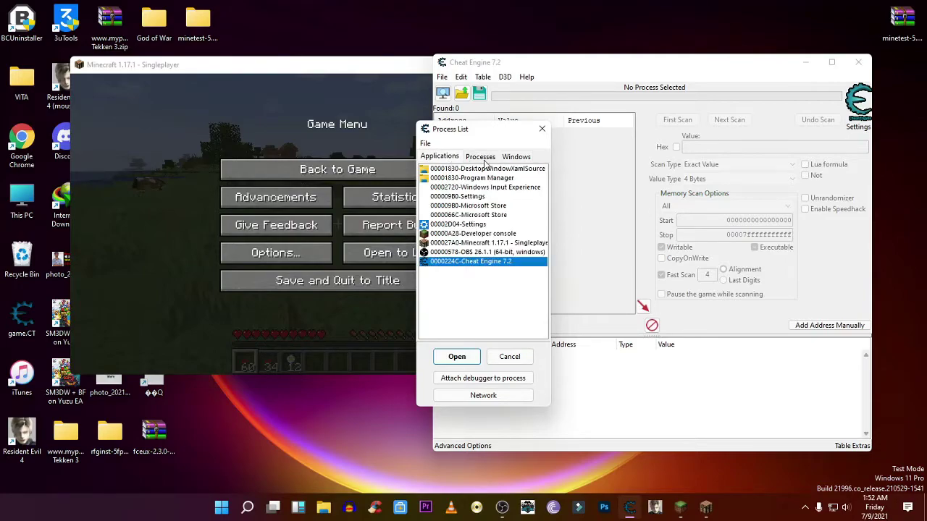
{"action": "left_click", "coordinate": [480, 158]}
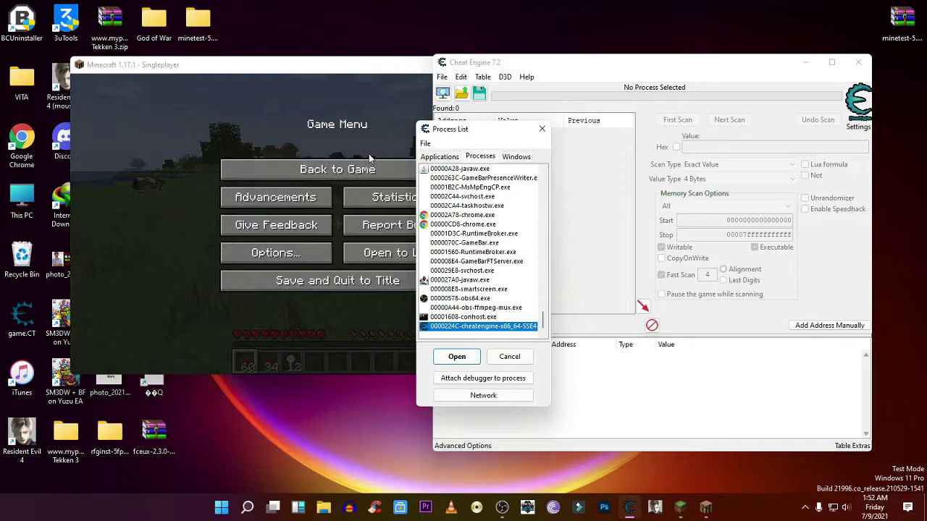
- Compare the Minecraft entries across the process list's applications, processes and windows views
{"action": "left_click", "coordinate": [439, 156]}
{"action": "left_click", "coordinate": [516, 157]}
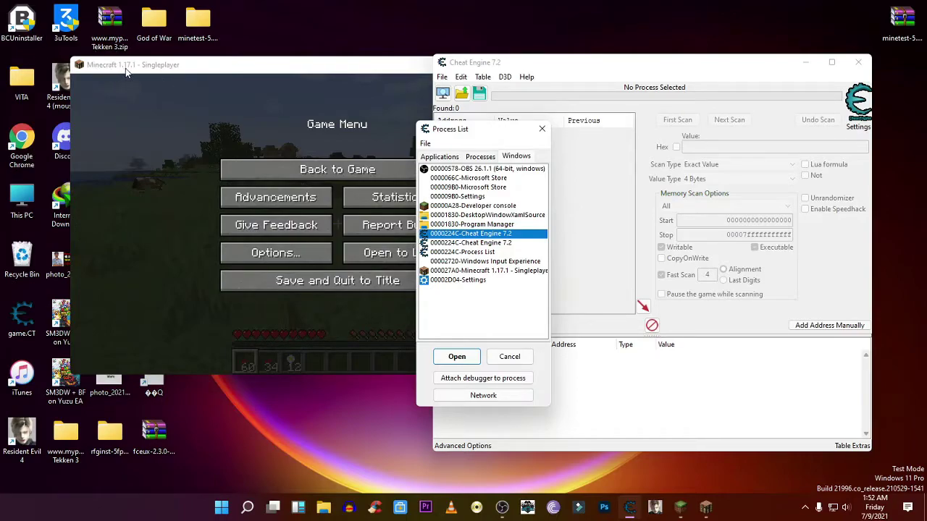
{"action": "left_click", "coordinate": [528, 272]}
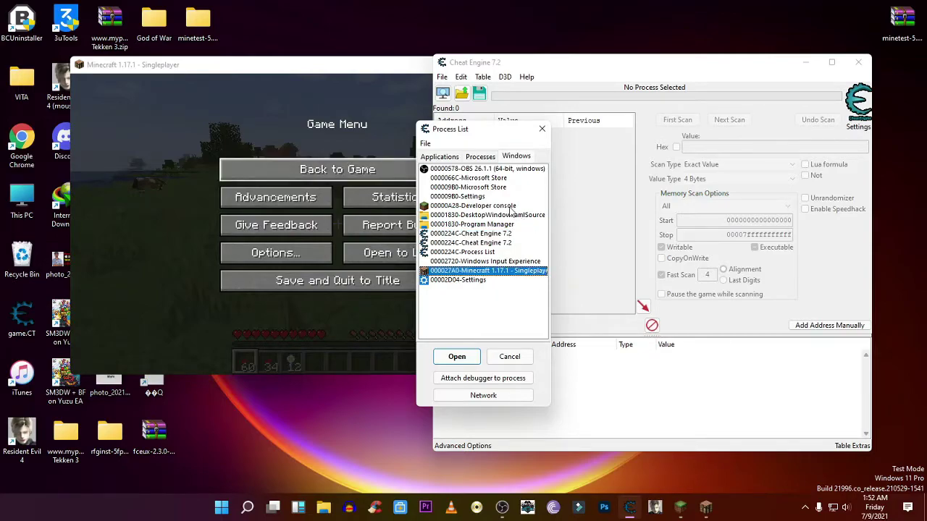
{"action": "left_click", "coordinate": [456, 160]}
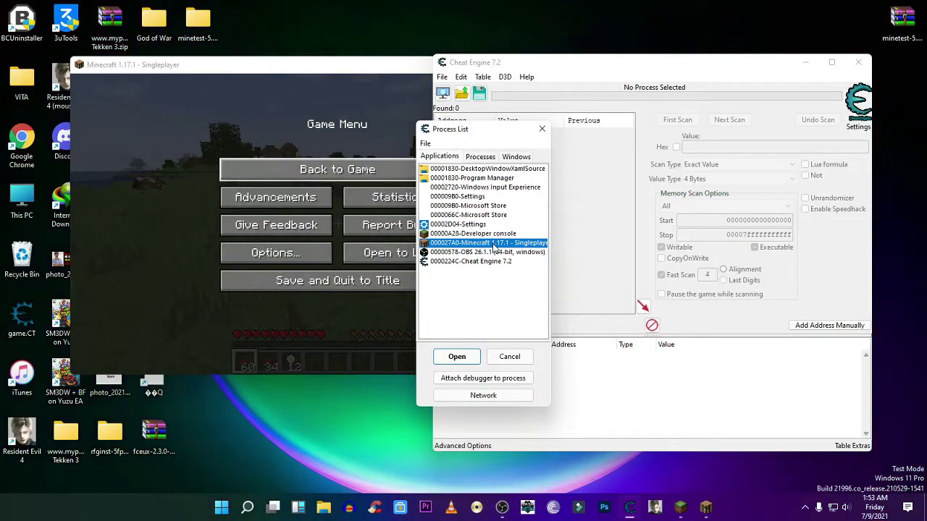
{"action": "left_click", "coordinate": [524, 158]}
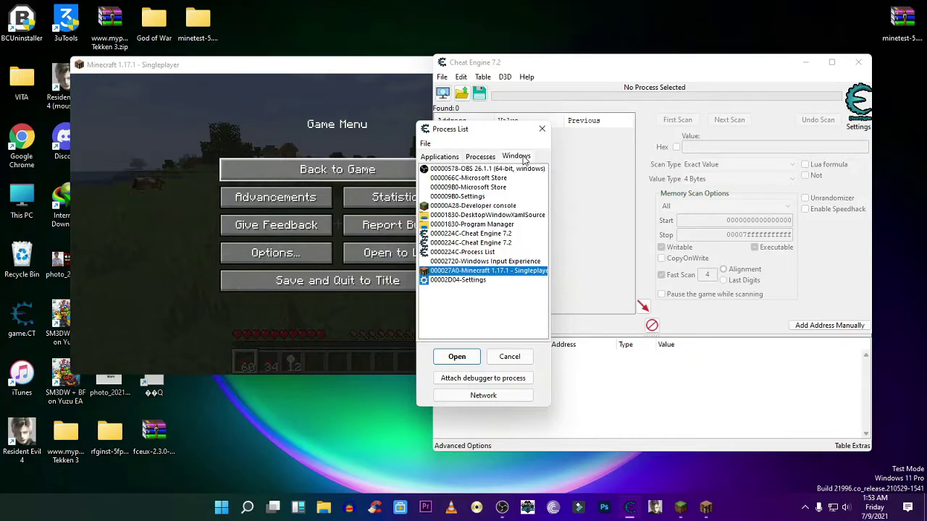
{"action": "left_click", "coordinate": [484, 159]}
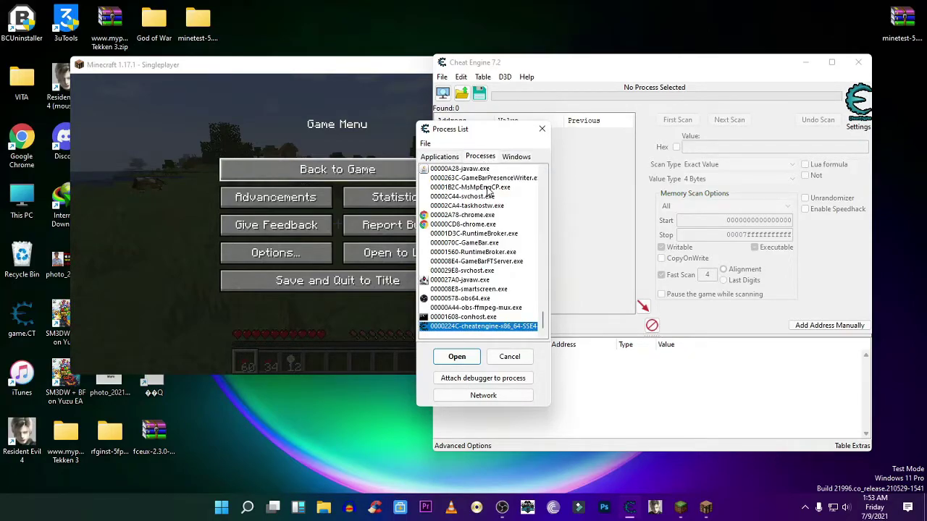
{"action": "left_click", "coordinate": [520, 158]}
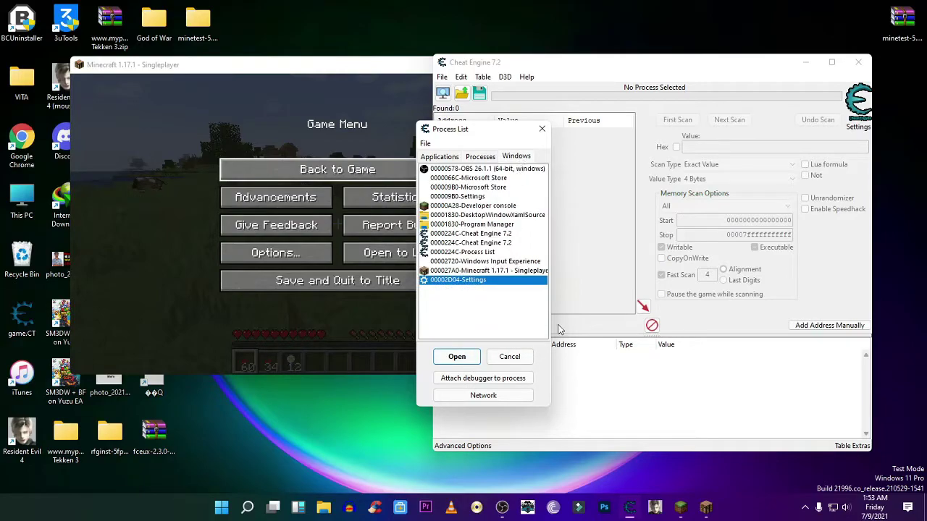
- Attach Cheat Engine to the Minecraft 1.17.1 - Singleplayer window's process and move the scanner clear of the game menu
{"action": "left_click", "coordinate": [485, 272]}
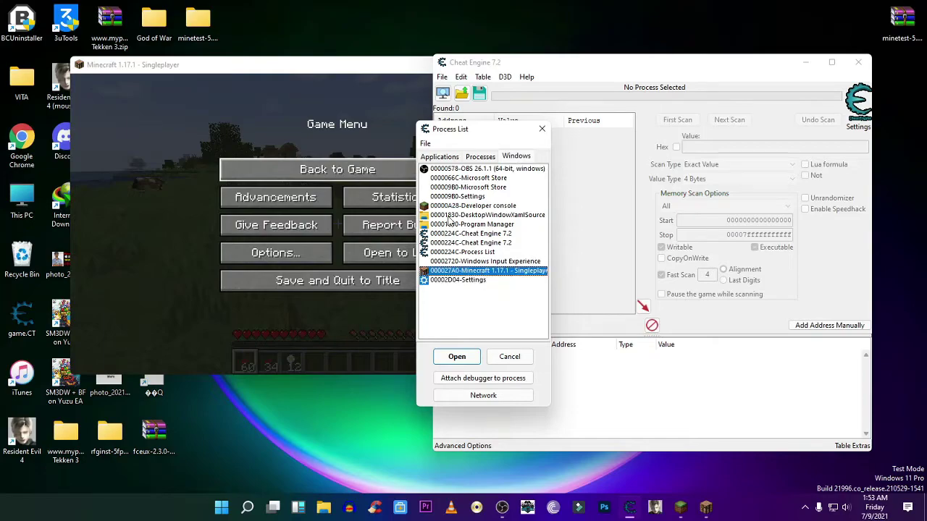
{"action": "left_click", "coordinate": [456, 357]}
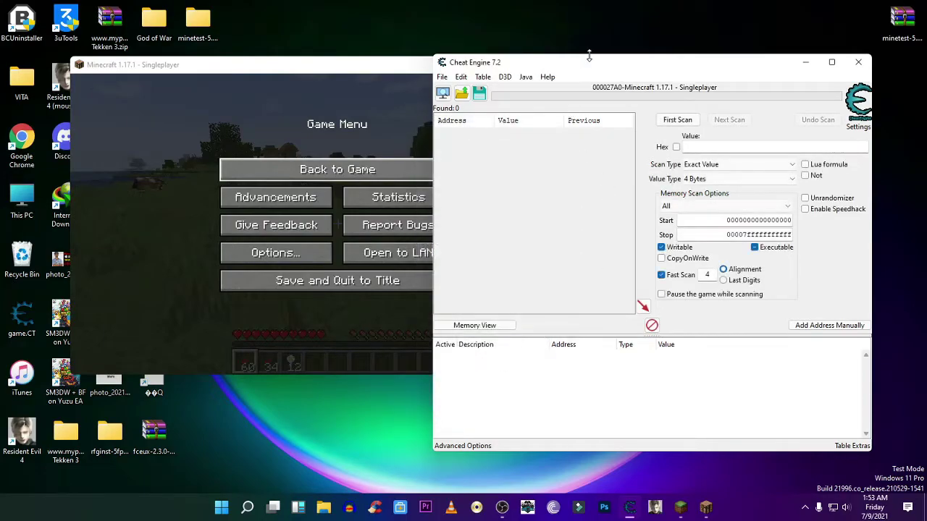
{"action": "left_click_drag", "start_coordinate": [596, 66], "coordinate": [657, 63]}
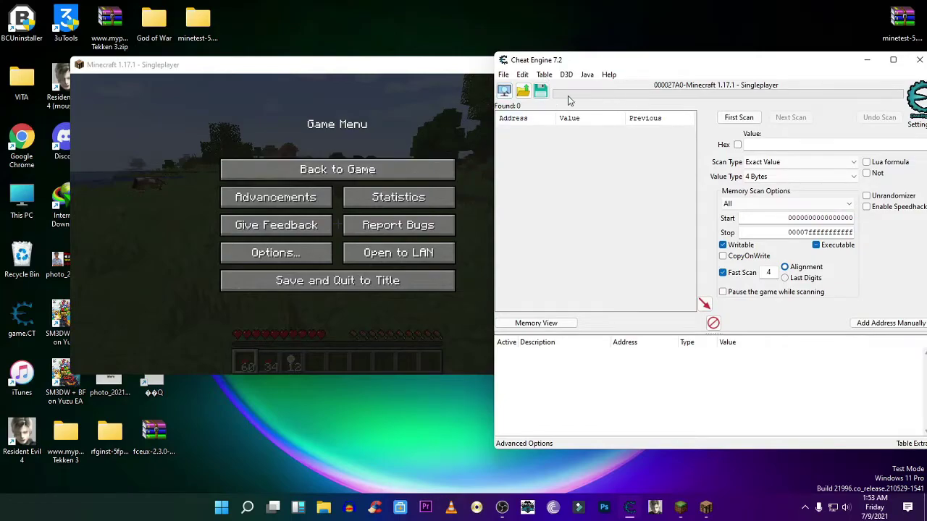
- Resume Minecraft, hold the oxeye daisies from the third hotbar slot, and pause the game again
{"action": "left_click", "coordinate": [323, 174]}
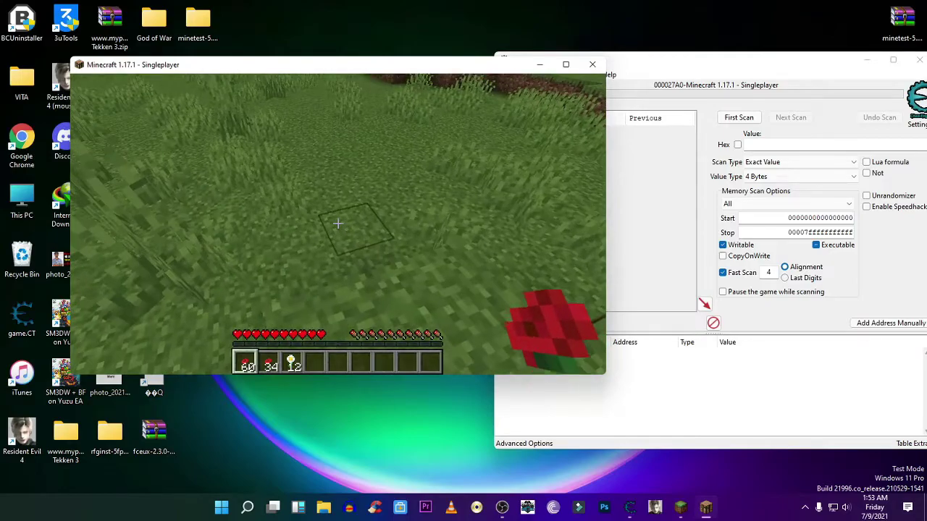
{"action": "key", "text": "3"}
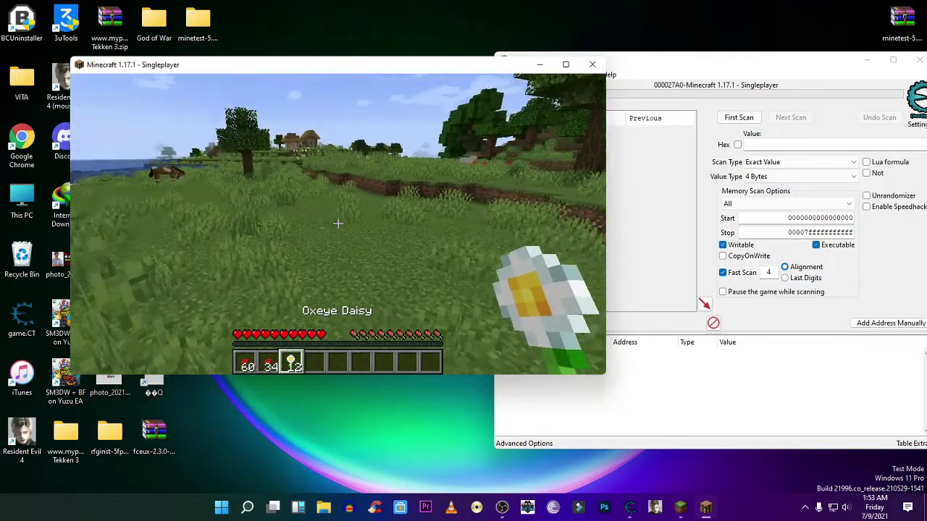
{"action": "key", "text": "Escape"}
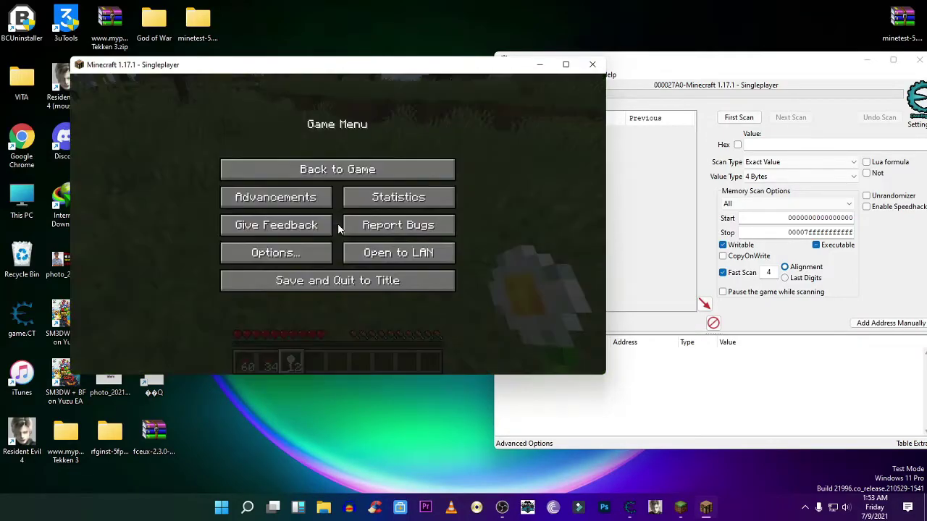
- Enter 12 as the scan value in Cheat Engine and look over the available value types, keeping 4 Bytes
{"action": "left_click", "coordinate": [754, 145]}
{"action": "type", "text": "12"}
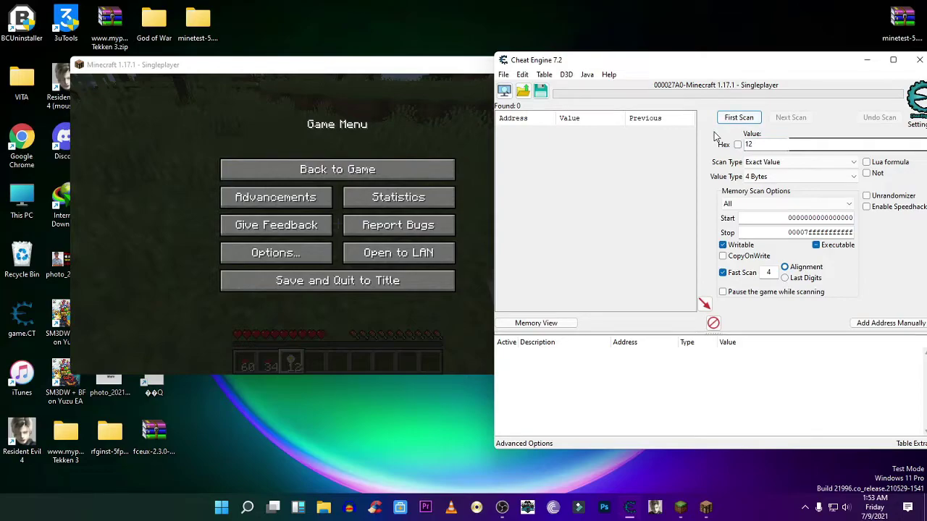
{"action": "left_click", "coordinate": [757, 180]}
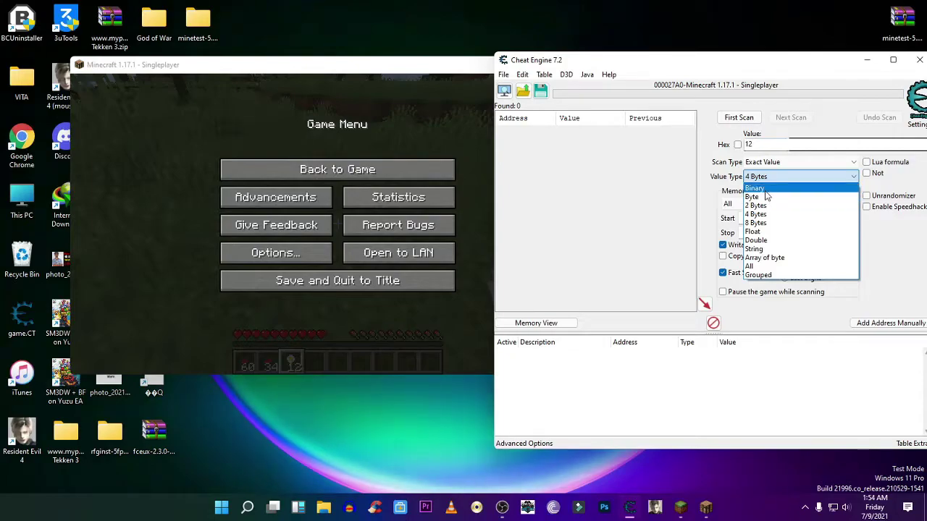
{"action": "left_click", "coordinate": [810, 153]}
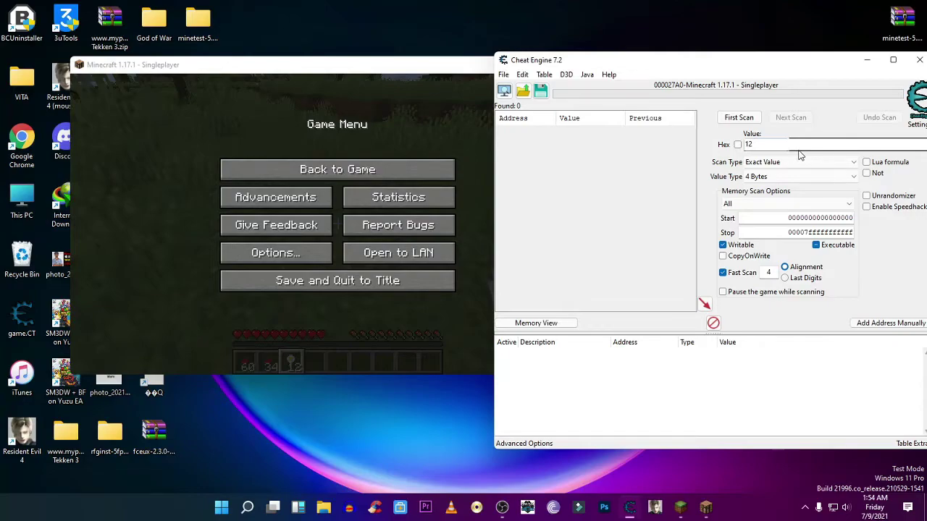
- Resume Minecraft, place one oxeye daisy on the grass, and pause the game
{"action": "left_click", "coordinate": [340, 175]}
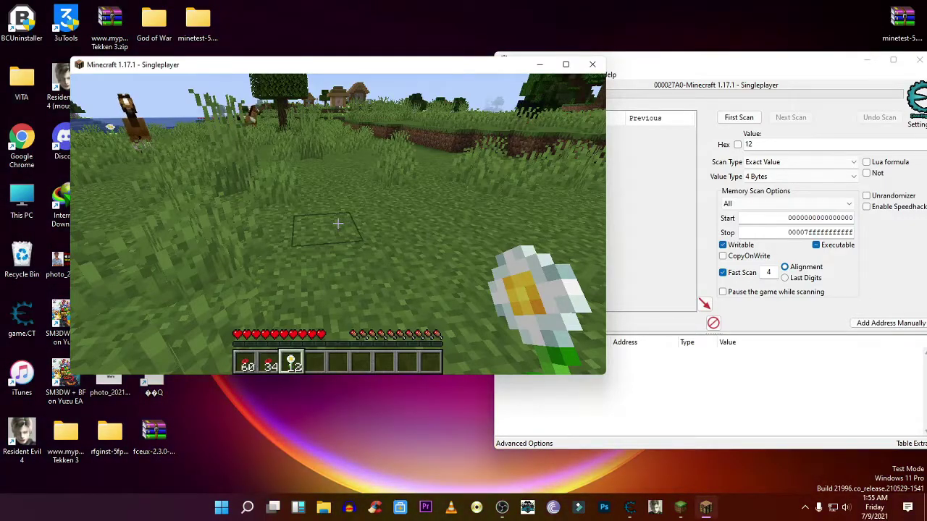
{"action": "key", "text": "w"}
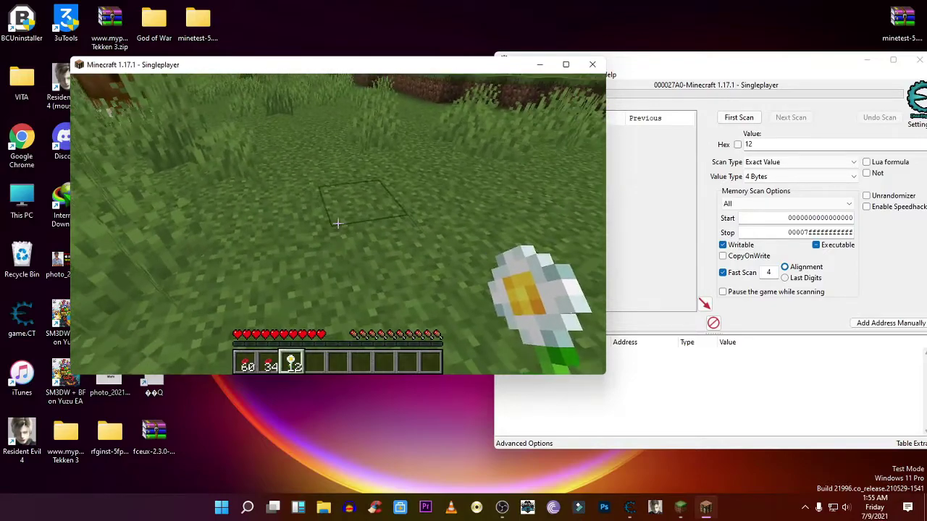
{"action": "right_click", "coordinate": [337, 224]}
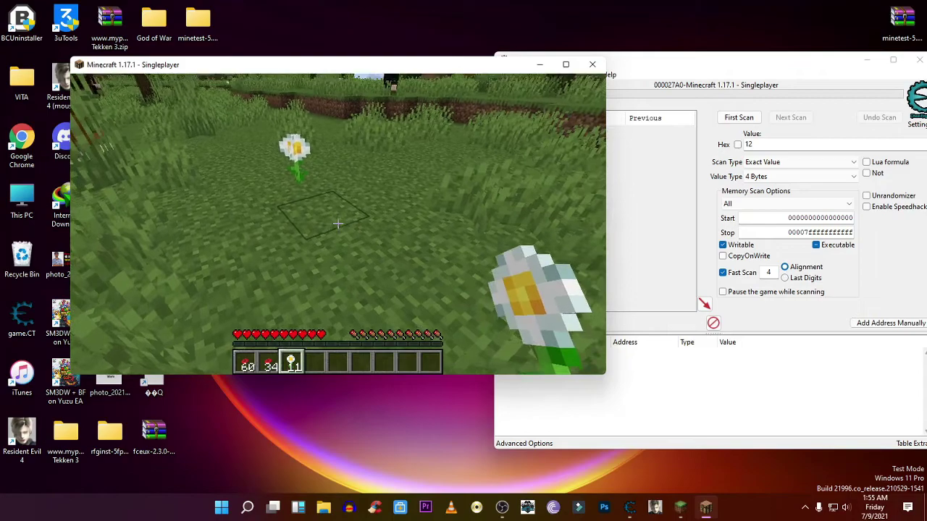
{"action": "key", "text": "Escape"}
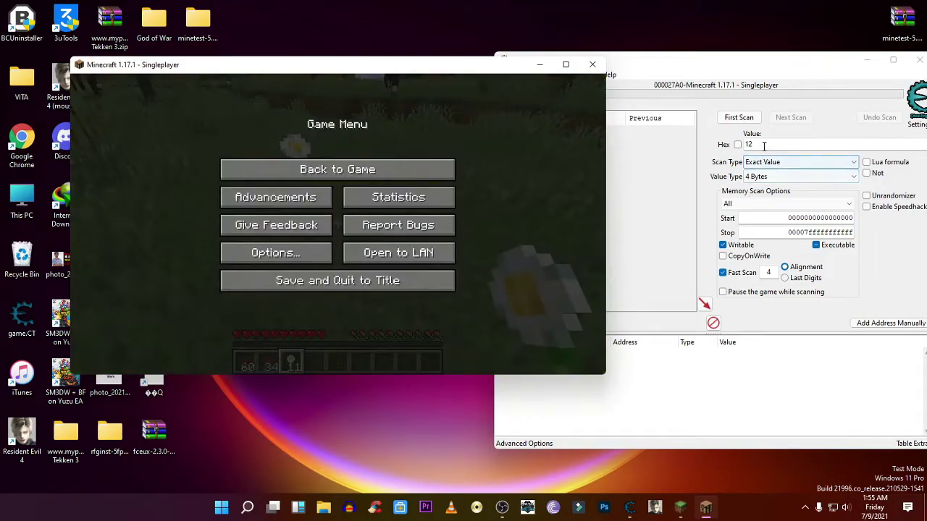
- Run a first scan in Cheat Engine for the exact 4-byte value 11
{"action": "left_click", "coordinate": [689, 160]}
{"action": "type", "text": "11"}
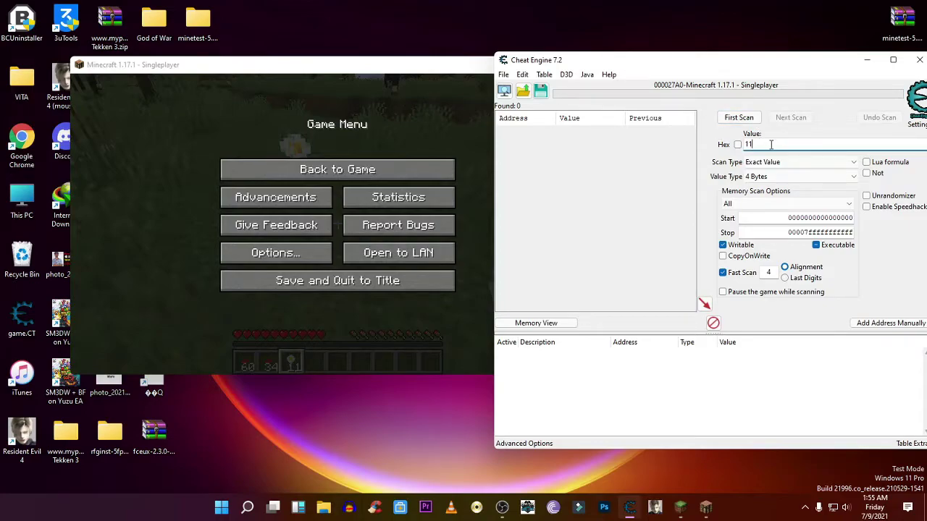
{"action": "left_click", "coordinate": [753, 120]}
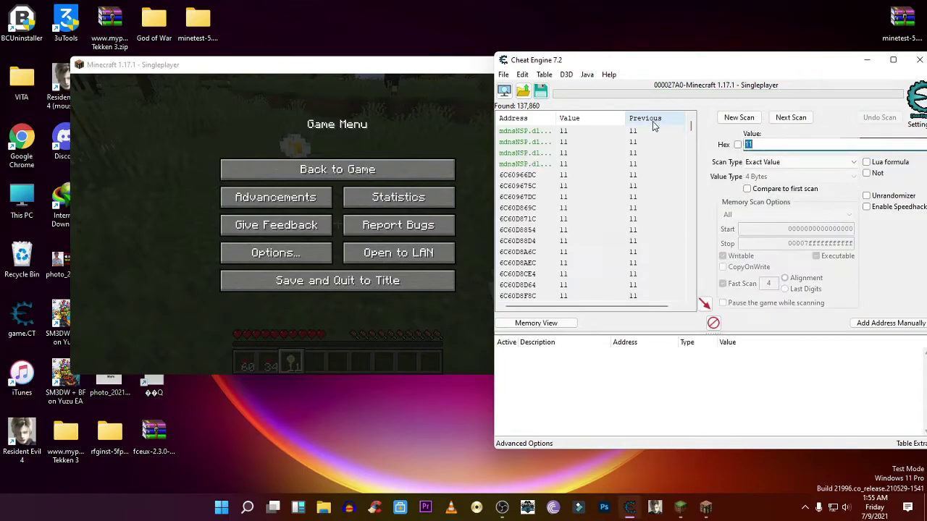
- Place a second oxeye daisy in Minecraft, pause, and narrow the Cheat Engine results to the exact value 10
{"action": "left_click", "coordinate": [438, 170]}
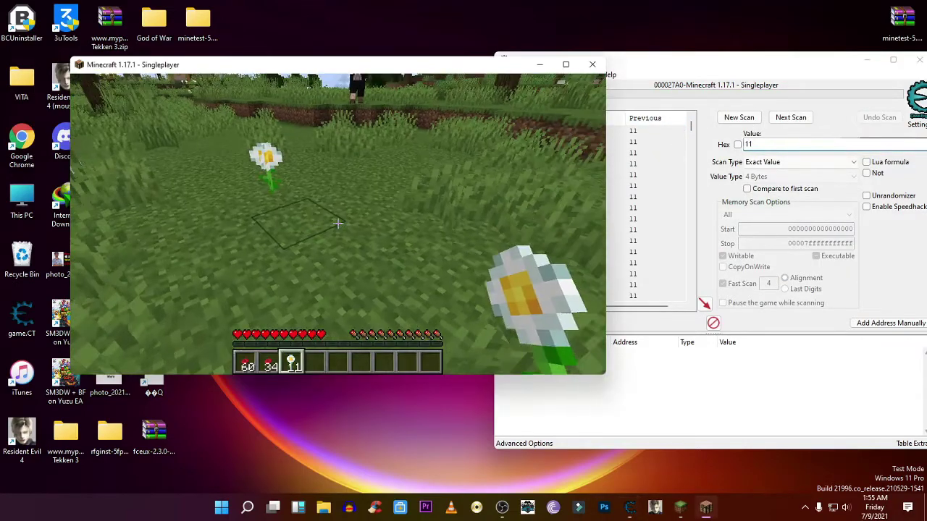
{"action": "right_click", "coordinate": [337, 223]}
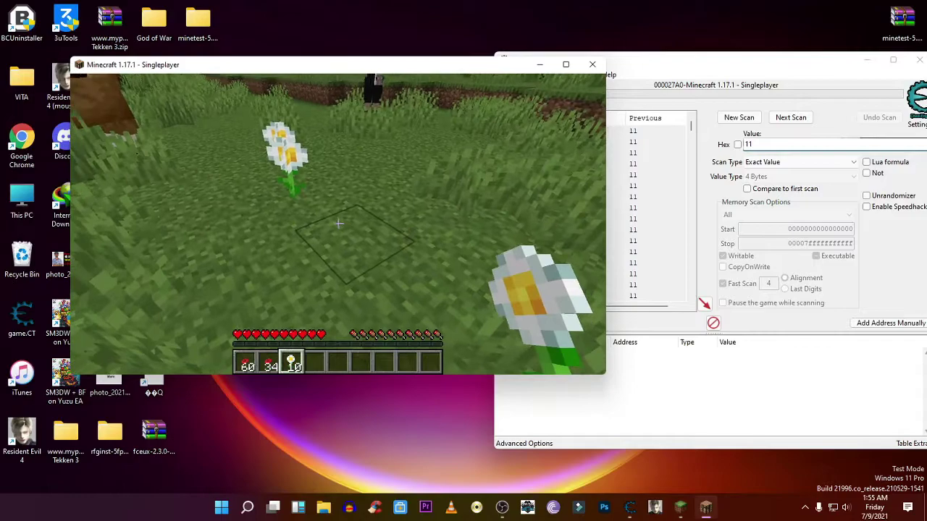
{"action": "key", "text": "Escape"}
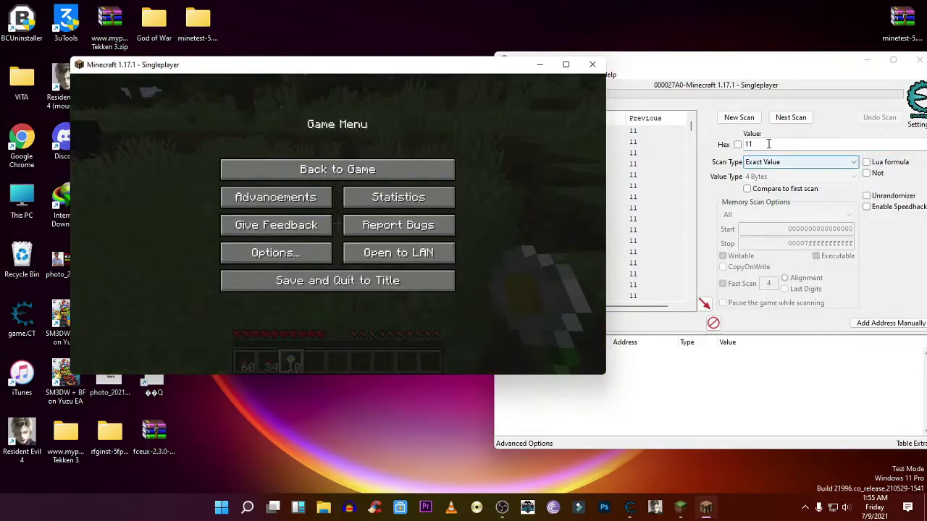
{"action": "left_click", "coordinate": [649, 153]}
{"action": "type", "text": "1"}
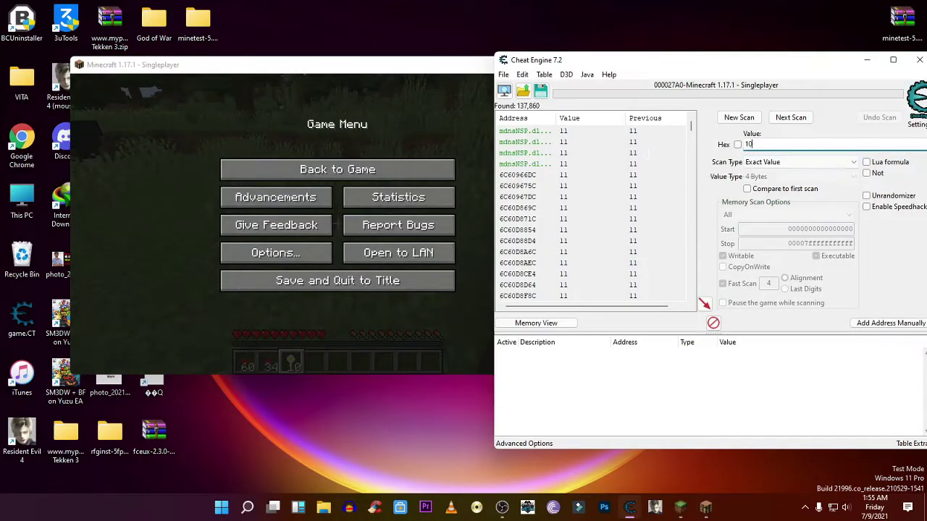
{"action": "left_click", "coordinate": [794, 118]}
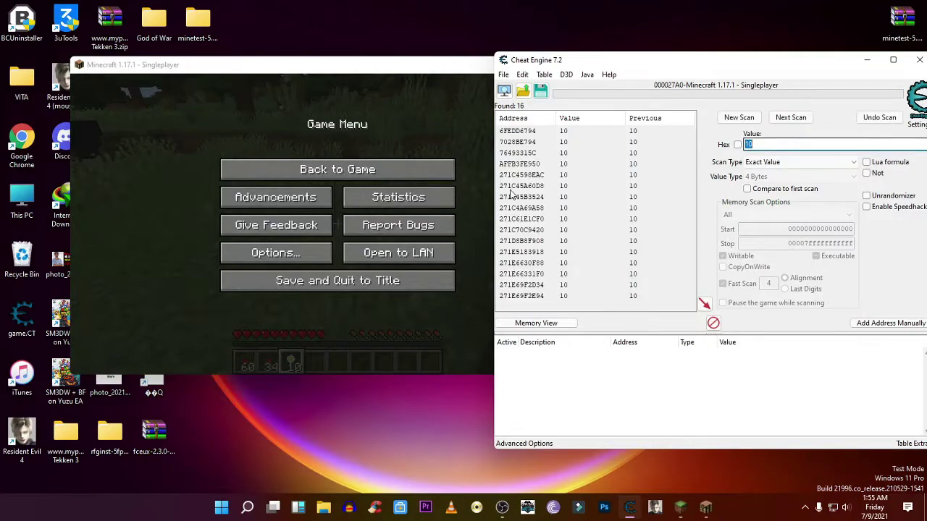
- Place a third oxeye daisy in Minecraft, pause, and narrow the Cheat Engine results to the exact value 9
{"action": "left_click", "coordinate": [374, 175]}
{"action": "right_click", "coordinate": [337, 223]}
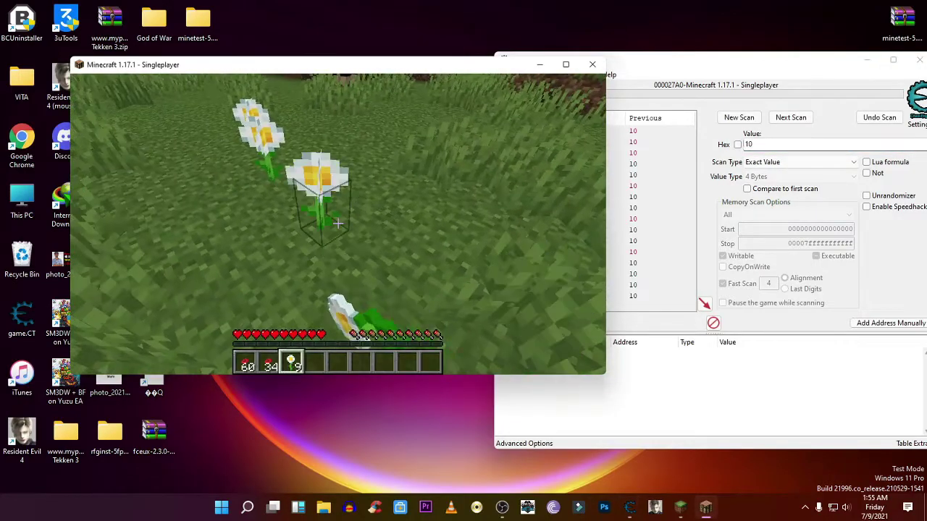
{"action": "key", "text": "Escape"}
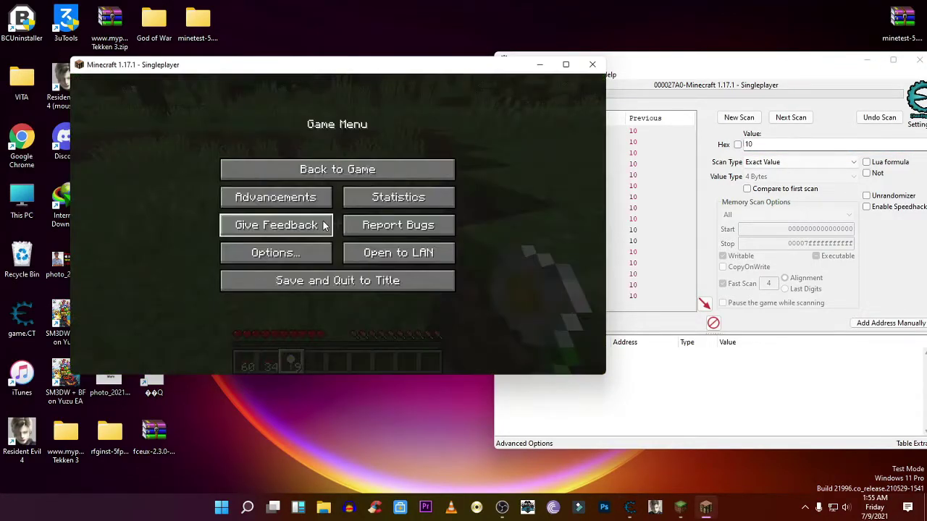
{"action": "left_click", "coordinate": [763, 141]}
{"action": "type", "text": "9"}
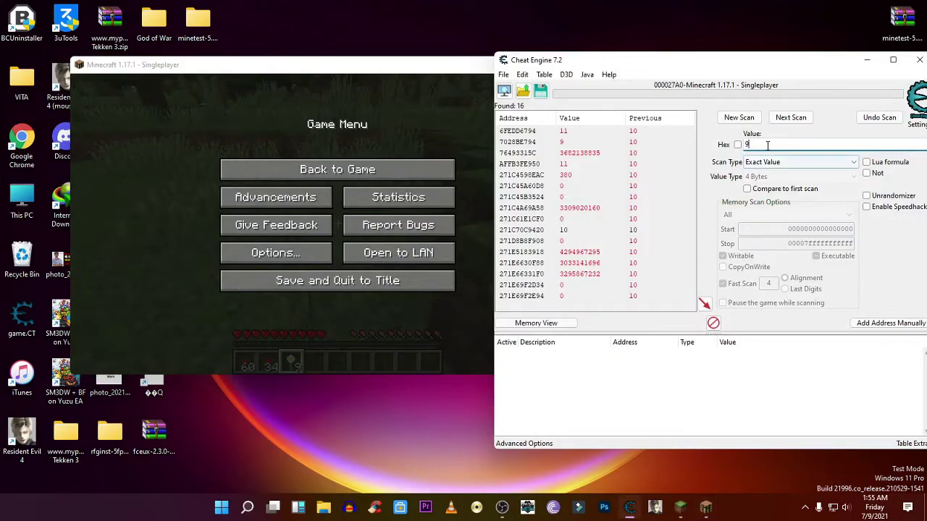
{"action": "left_click", "coordinate": [792, 119]}
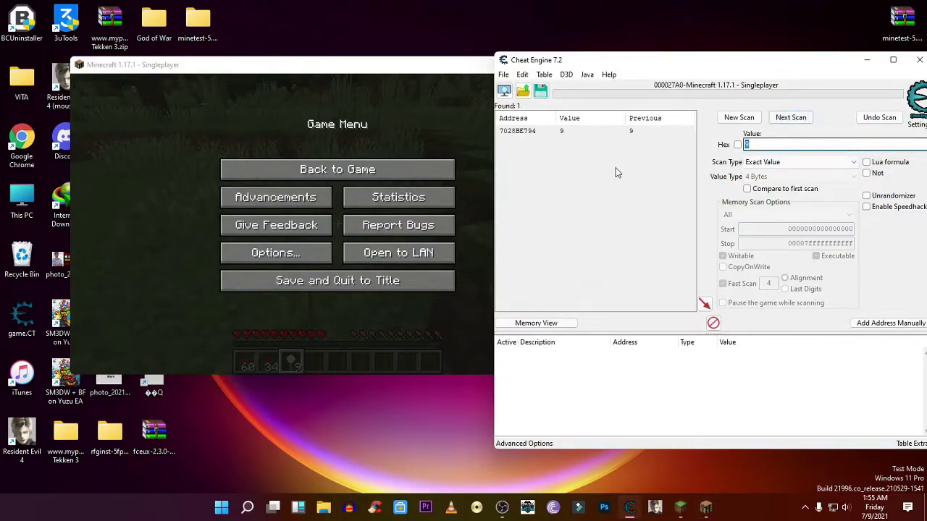
- Add the remaining found address to the address list and set its value to 999
{"action": "left_click", "coordinate": [637, 131]}
{"action": "left_click", "coordinate": [704, 304]}
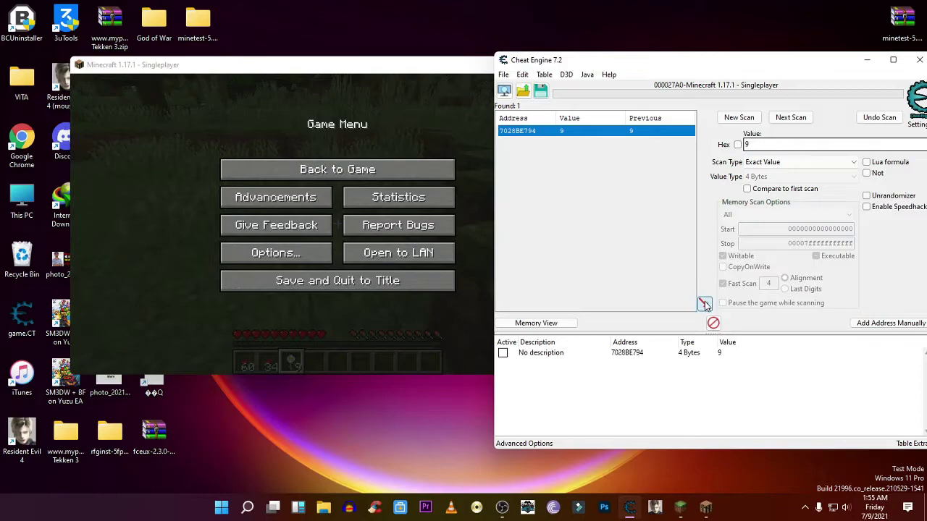
{"action": "double_click", "coordinate": [719, 353]}
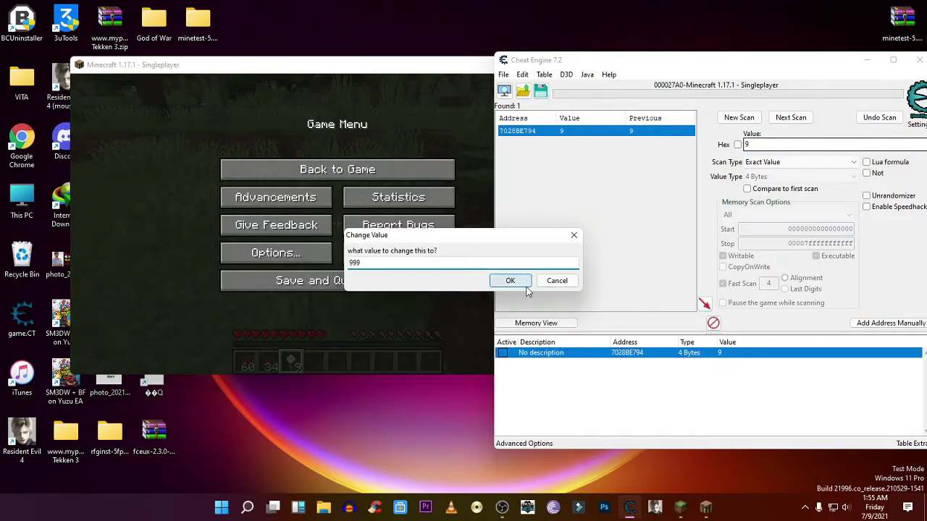
{"action": "left_click", "coordinate": [509, 280]}
- Resume Minecraft and place about two dozen oxeye daisies across the meadow to test the changed stack
{"action": "left_click", "coordinate": [304, 174]}
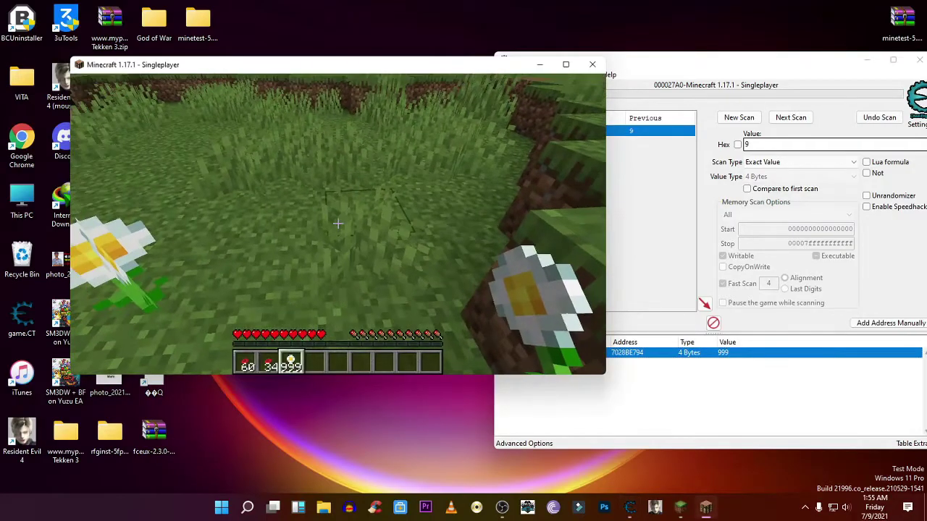
{"action": "key", "text": "w"}
{"action": "right_click", "coordinate": [338, 223]}
{"action": "right_click", "coordinate": [338, 223]}
{"action": "right_click", "coordinate": [338, 223]}
{"action": "right_click", "coordinate": [338, 223]}
{"action": "right_click", "coordinate": [338, 223]}
{"action": "right_click", "coordinate": [338, 223]}
{"action": "right_click", "coordinate": [338, 223]}
{"action": "right_click", "coordinate": [338, 223]}
{"action": "right_click", "coordinate": [338, 223]}
{"action": "right_click", "coordinate": [338, 223]}
{"action": "right_click", "coordinate": [338, 223]}
{"action": "right_click", "coordinate": [338, 223]}
{"action": "right_click", "coordinate": [338, 223]}
{"action": "right_click", "coordinate": [338, 223]}
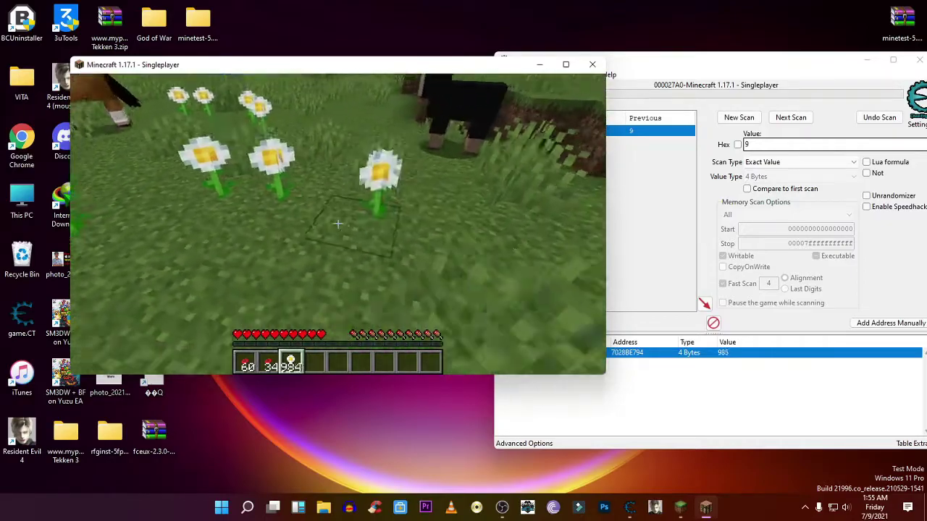
{"action": "right_click", "coordinate": [338, 223]}
{"action": "right_click", "coordinate": [338, 223]}
{"action": "right_click", "coordinate": [338, 223]}
{"action": "right_click", "coordinate": [339, 223]}
{"action": "right_click", "coordinate": [338, 223]}
{"action": "right_click", "coordinate": [338, 223]}
{"action": "right_click", "coordinate": [337, 223]}
{"action": "right_click", "coordinate": [337, 224]}
{"action": "right_click", "coordinate": [338, 224]}
{"action": "right_click", "coordinate": [338, 224]}
{"action": "right_click", "coordinate": [337, 224]}
{"action": "right_click", "coordinate": [338, 224]}
{"action": "key", "text": "w"}
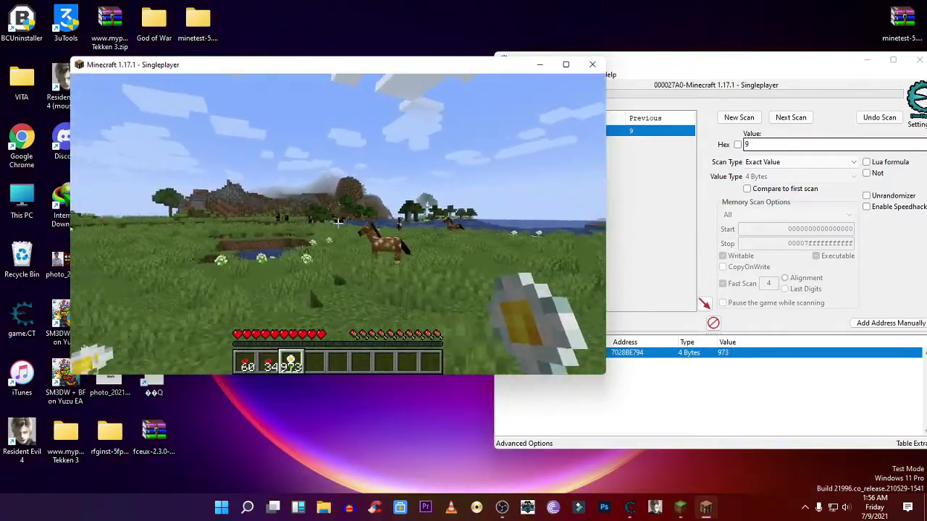
- Open the inventory in Minecraft and move the Cheat Engine window farther clear of the game
{"action": "key", "text": "w"}
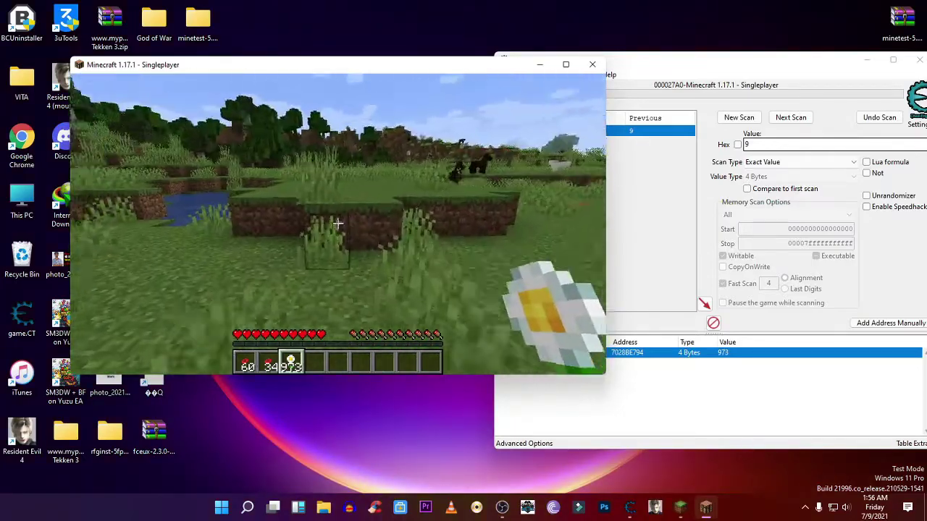
{"action": "key", "text": "space"}
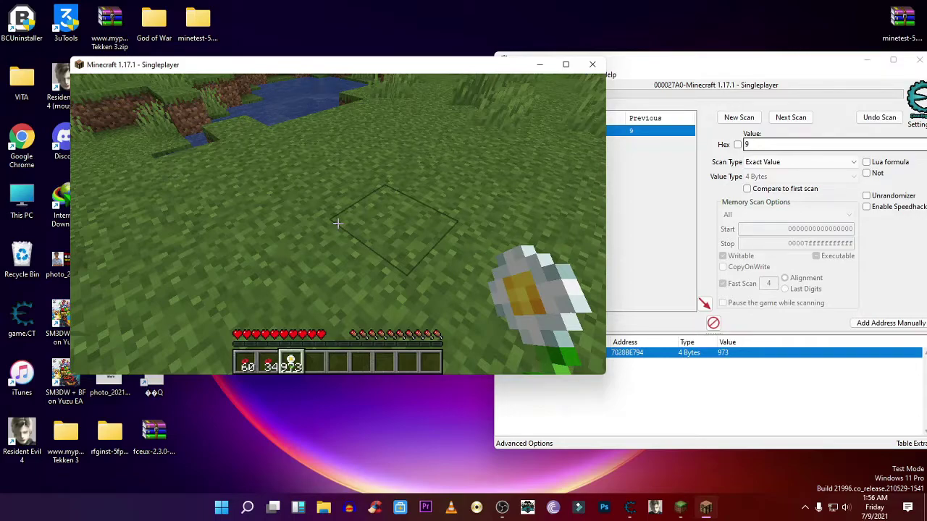
{"action": "key", "text": "e"}
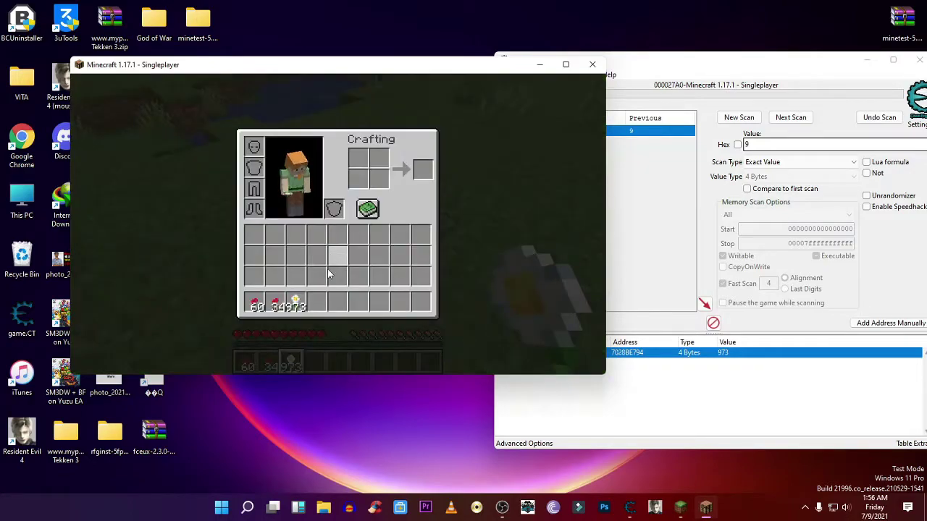
{"action": "left_click", "coordinate": [722, 400]}
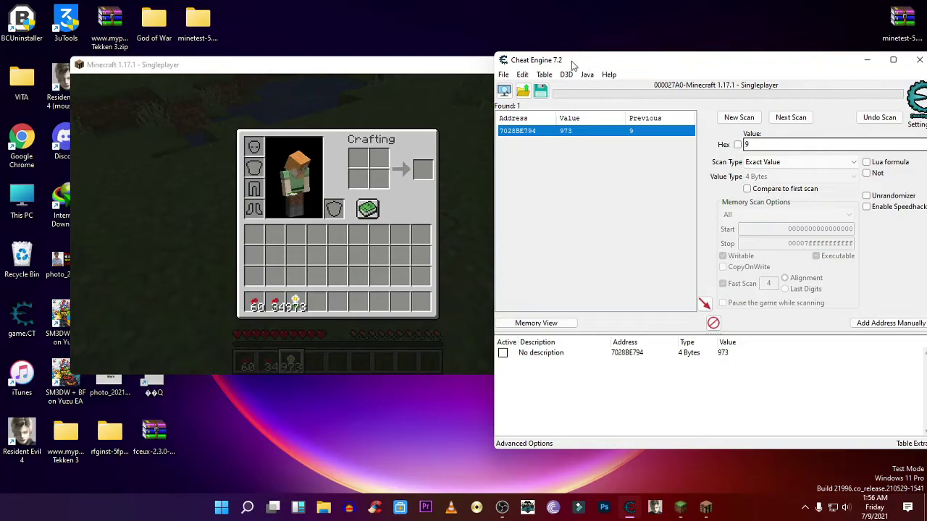
{"action": "left_click_drag", "start_coordinate": [584, 64], "coordinate": [620, 58]}
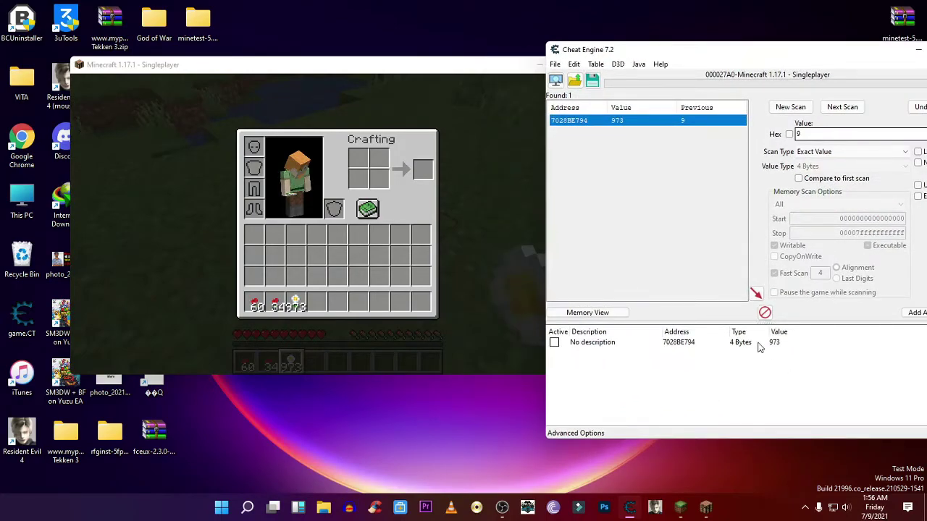
- Split the oversized oxeye daisy stack across the empty hotbar and inventory slots, keeping the third hotbar slot empty
{"action": "left_click", "coordinate": [304, 305]}
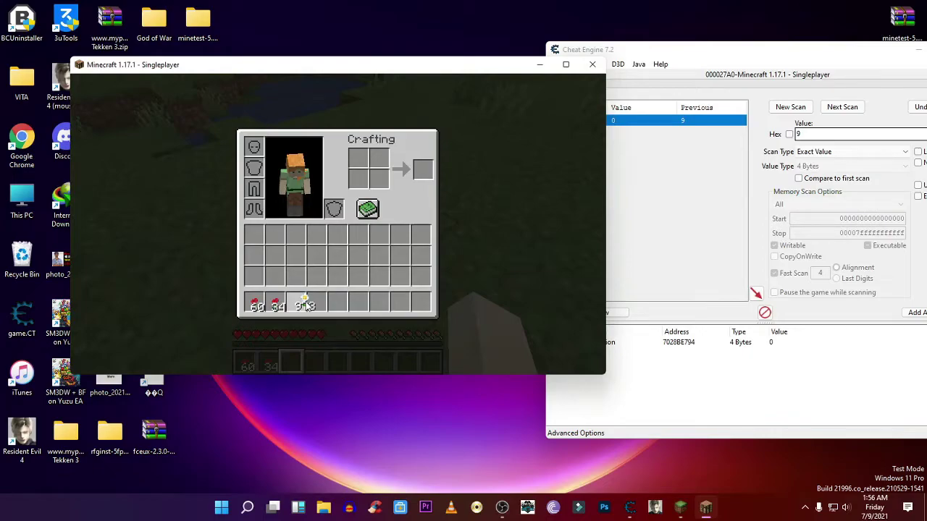
{"action": "left_click", "coordinate": [315, 304]}
{"action": "left_click", "coordinate": [339, 304]}
{"action": "left_click", "coordinate": [360, 304]}
{"action": "left_click", "coordinate": [381, 304]}
{"action": "left_click", "coordinate": [402, 304]}
{"action": "left_click_drag", "start_coordinate": [411, 270], "coordinate": [318, 256]}
{"action": "mouse_move", "coordinate": [379, 236]}
{"action": "left_mouse_down"}
{"action": "mouse_move", "coordinate": [291, 233]}
{"action": "mouse_move", "coordinate": [361, 259]}
{"action": "left_mouse_up"}
{"action": "left_click", "coordinate": [376, 262]}
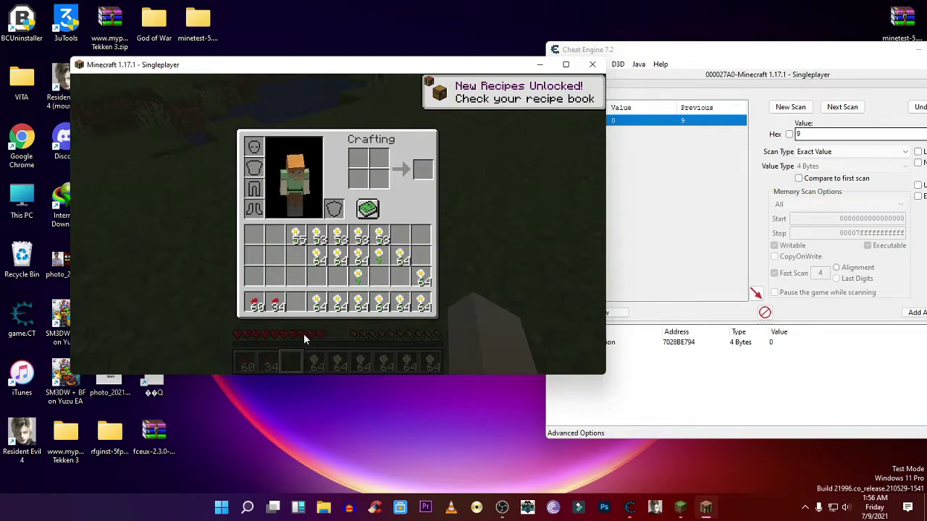
- Move both red flower stacks from the hotbar into the middle inventory row and close the inventory
{"action": "left_click", "coordinate": [276, 305]}
{"action": "left_click", "coordinate": [257, 258]}
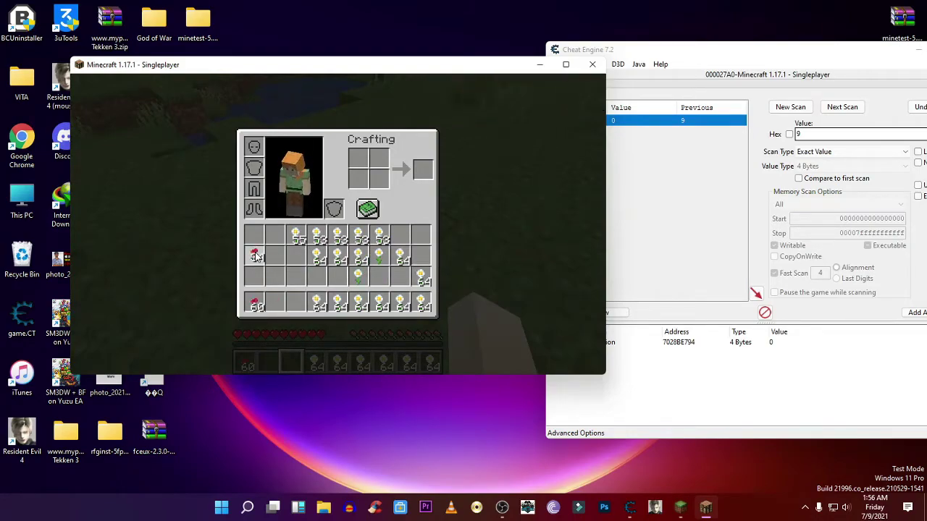
{"action": "left_click", "coordinate": [254, 305]}
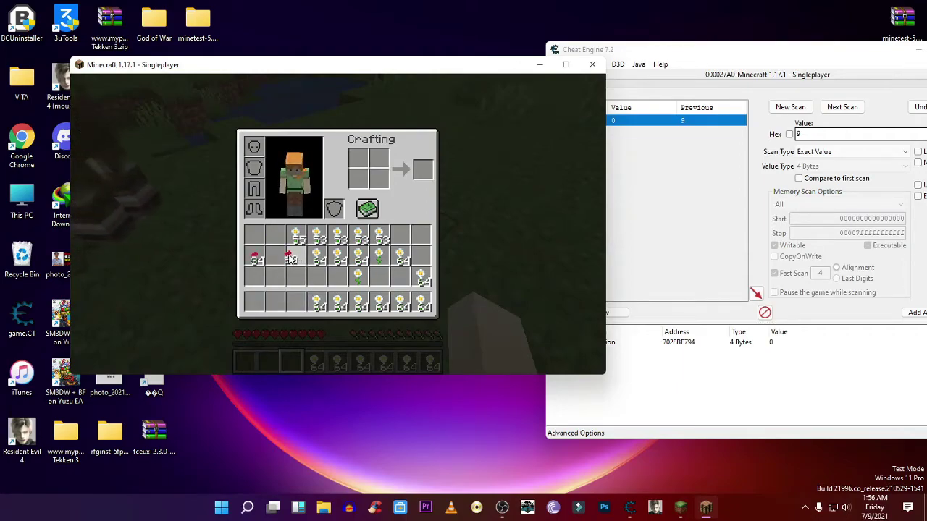
{"action": "left_click", "coordinate": [292, 262]}
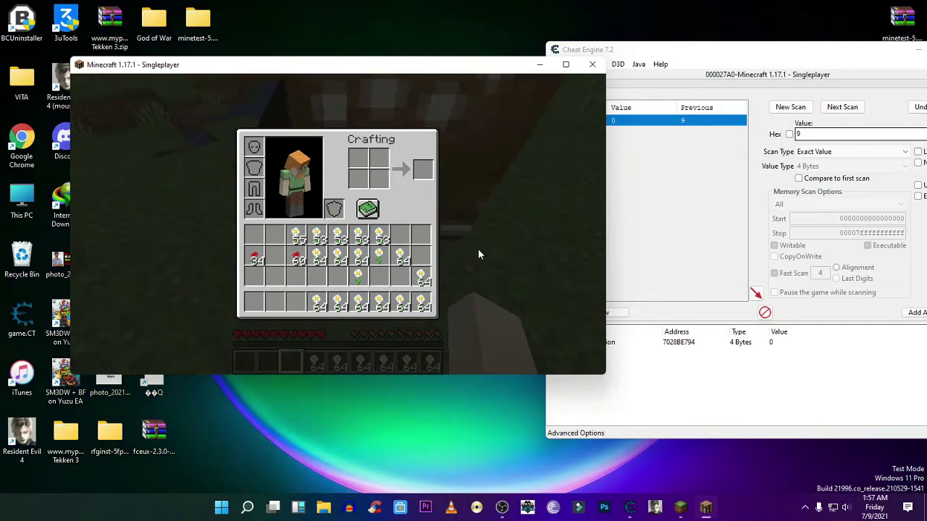
{"action": "key", "text": "e"}
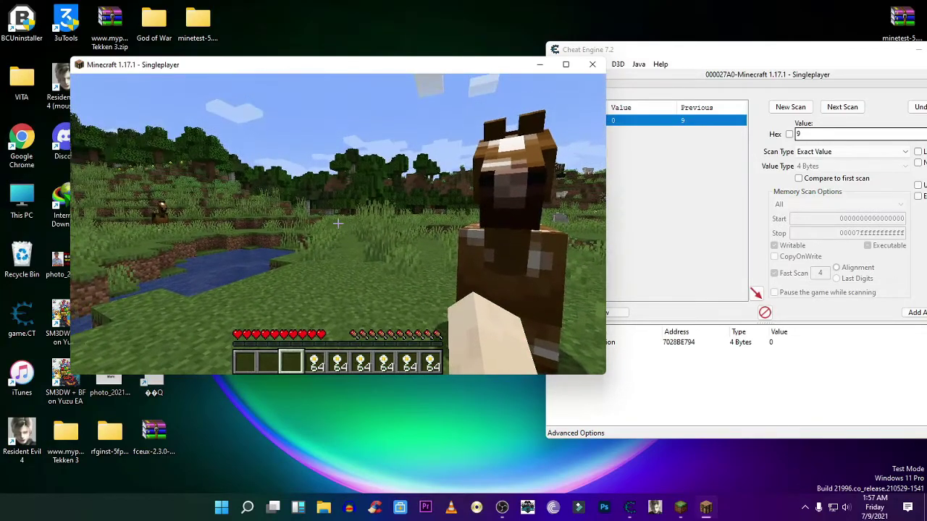
- Pause Minecraft, set the saved address's value to 999 in Cheat Engine, and resume the game
{"action": "key", "text": "Escape"}
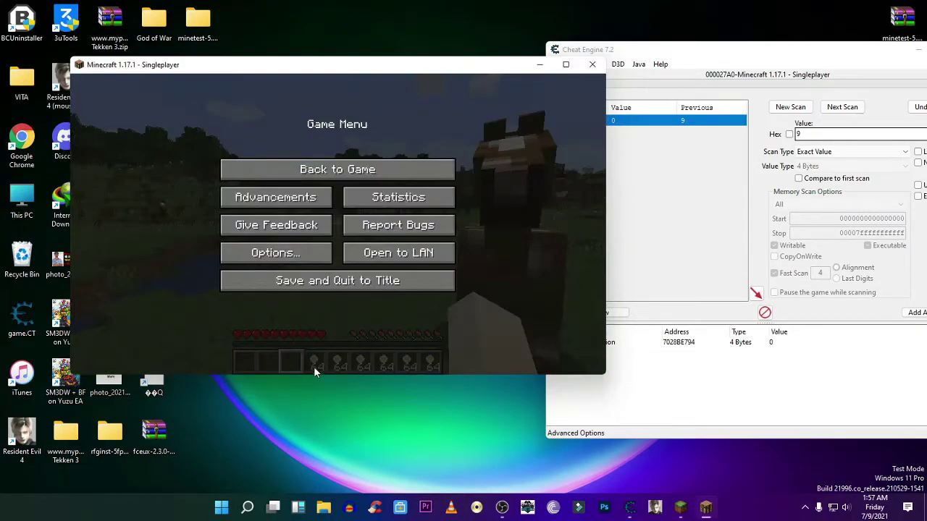
{"action": "left_click", "coordinate": [799, 377]}
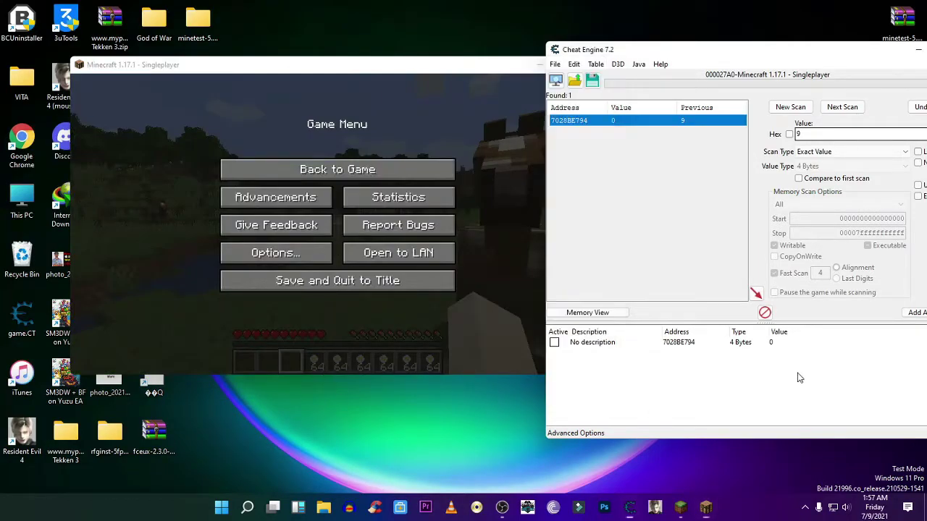
{"action": "double_click", "coordinate": [775, 343]}
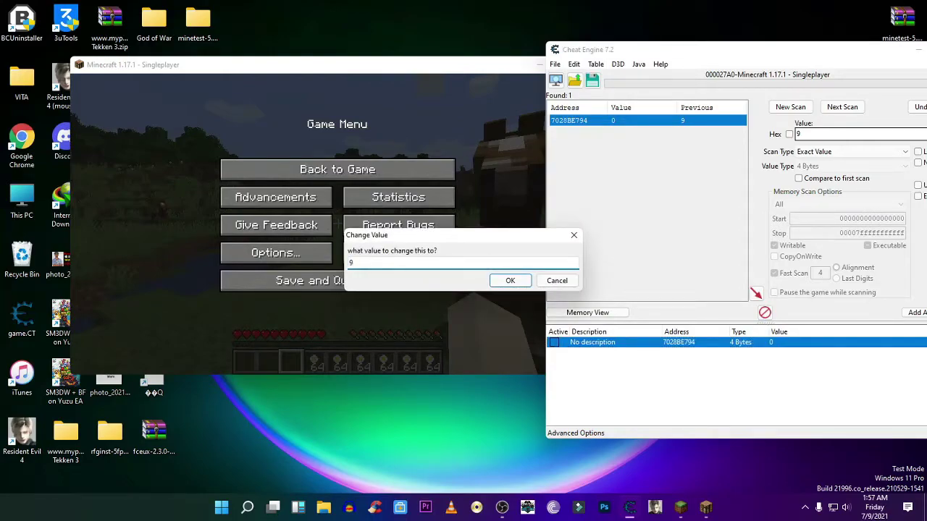
{"action": "left_click", "coordinate": [509, 280]}
{"action": "left_click", "coordinate": [352, 174]}
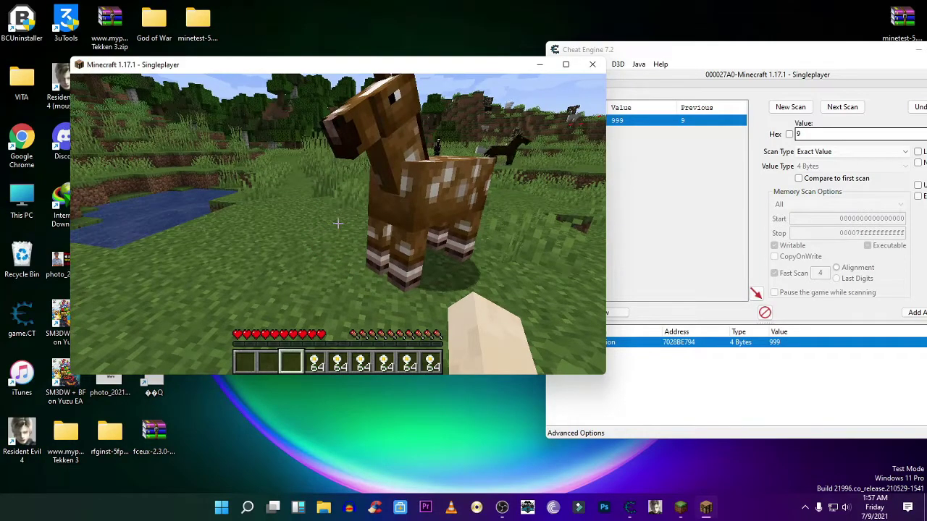
- Move the stack of 64 oxeye daisies from the fourth hotbar slot to the second in Minecraft
{"action": "key", "text": "Escape"}
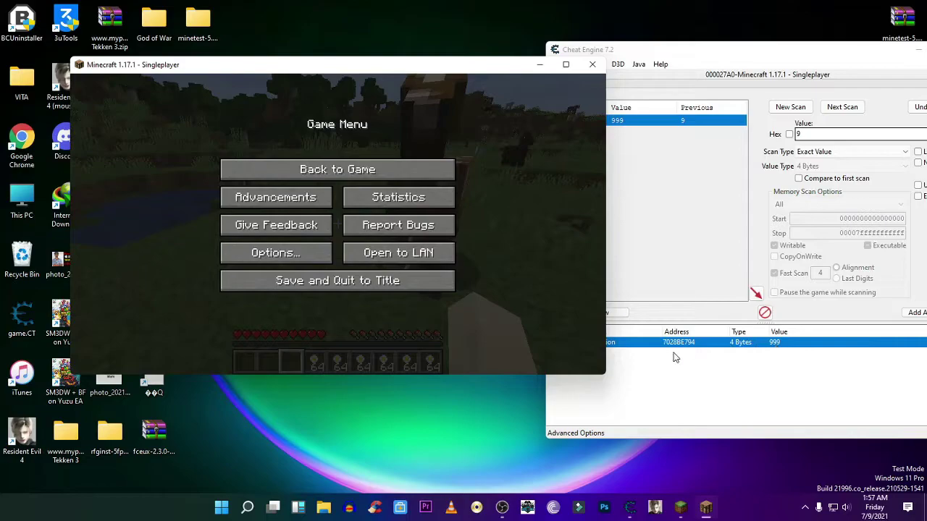
{"action": "key", "text": "Escape"}
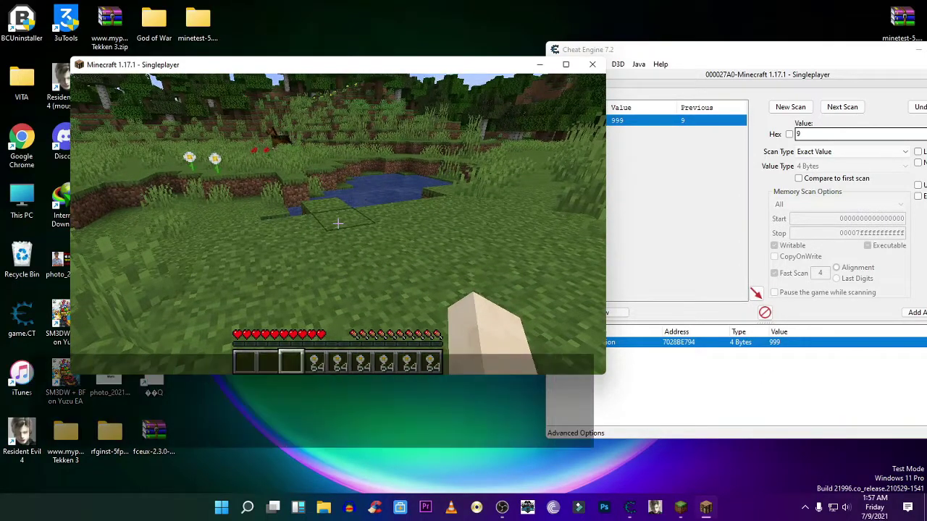
{"action": "key", "text": "1"}
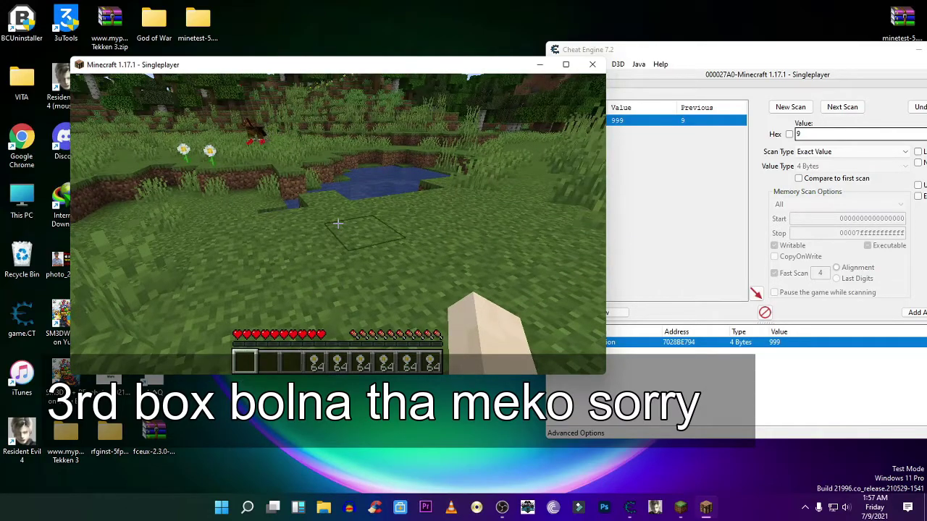
{"action": "key", "text": "2"}
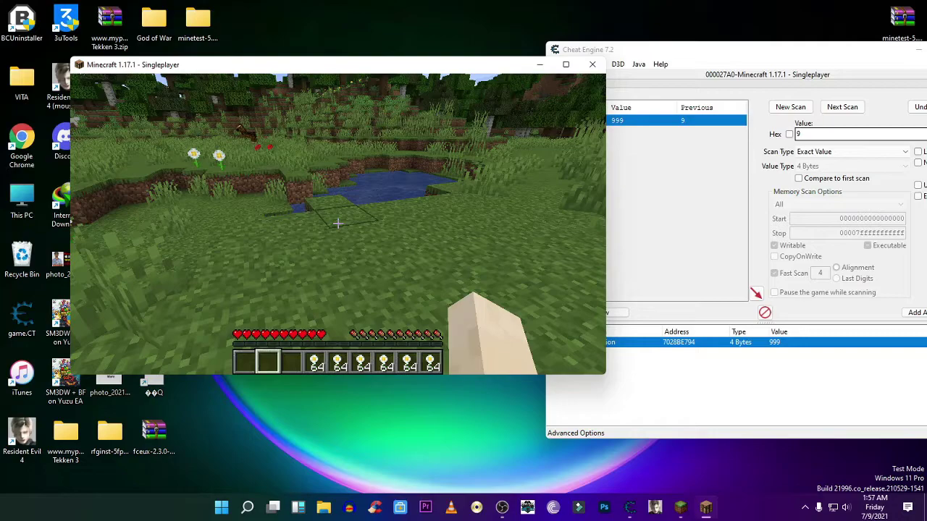
{"action": "key", "text": "e"}
{"action": "left_click", "coordinate": [316, 302]}
{"action": "left_click", "coordinate": [277, 307]}
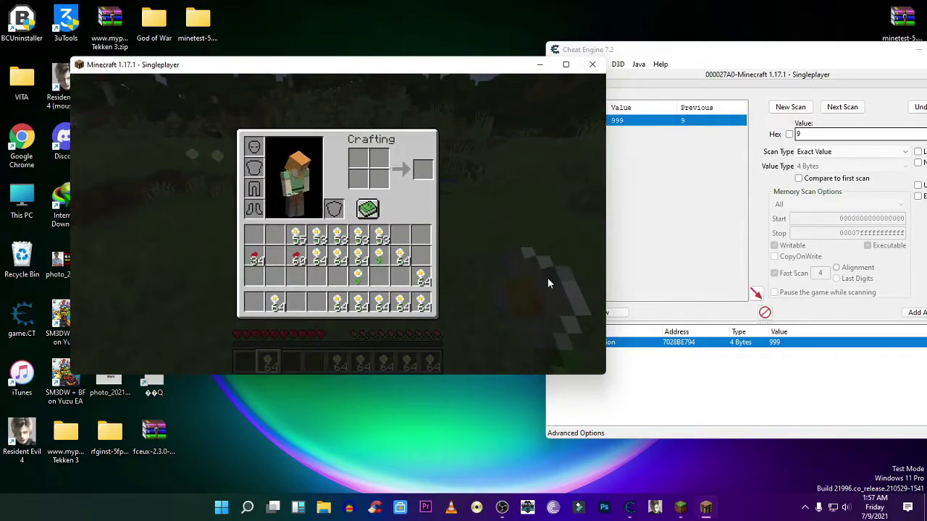
{"action": "key", "text": "e"}
- Pause the game and enter 999 again as the saved address's value in Cheat Engine
{"action": "key", "text": "Escape"}
{"action": "double_click", "coordinate": [775, 342]}
{"action": "type", "text": "999"}
{"action": "left_click", "coordinate": [510, 280]}
- Resume Minecraft and place two oxeye daisies from the second hotbar slot on the grass
{"action": "left_click", "coordinate": [438, 174]}
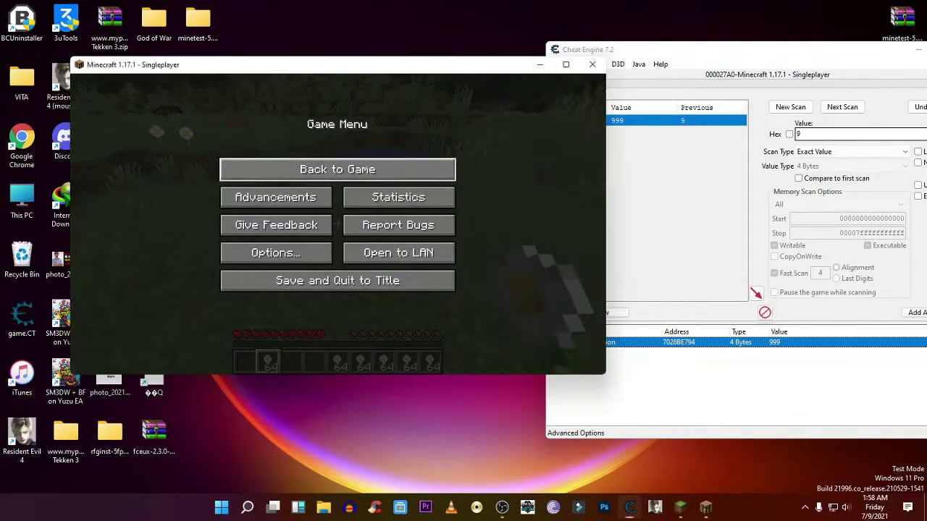
{"action": "key", "text": "Escape"}
{"action": "right_click", "coordinate": [337, 224]}
{"action": "right_click", "coordinate": [338, 223]}
{"action": "key", "text": "Escape"}
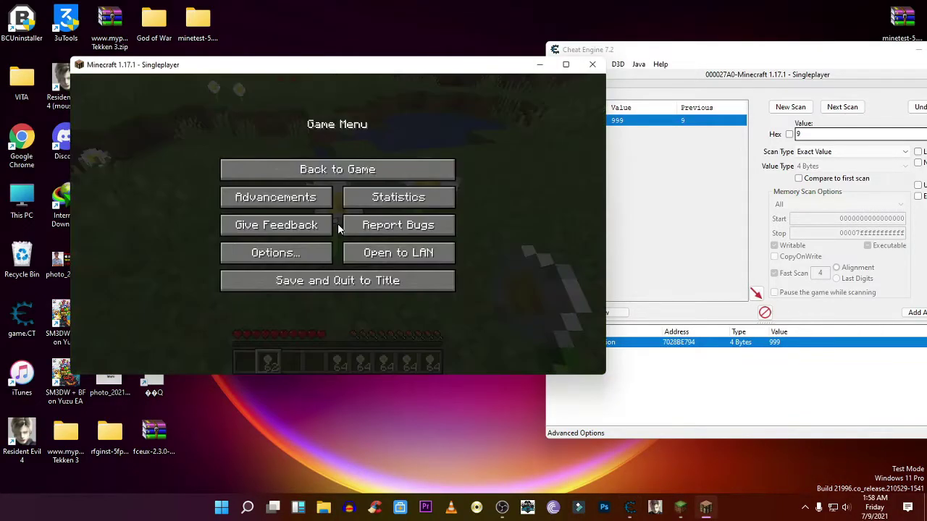
{"action": "left_click", "coordinate": [337, 168]}
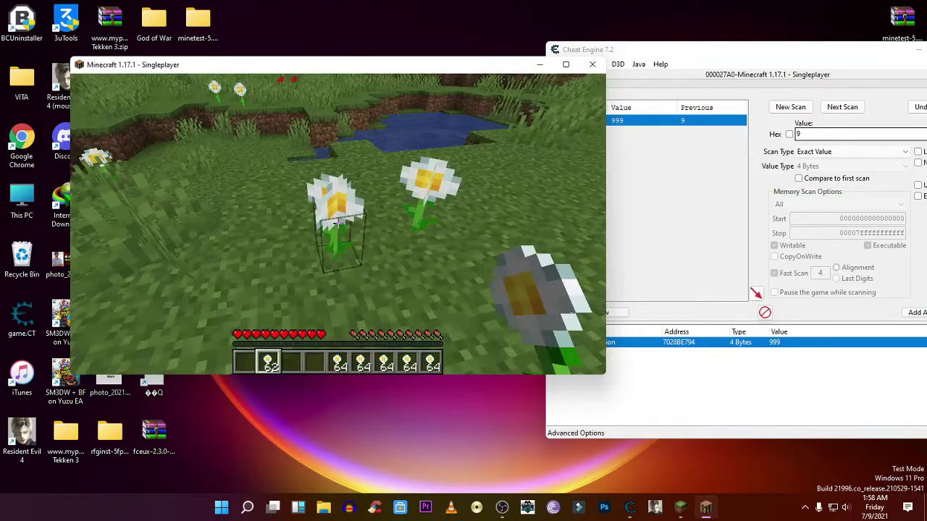
- Move the stack of 64 oxeye daisies from the fifth hotbar slot to the third
{"action": "key", "text": "e"}
{"action": "left_click", "coordinate": [337, 303]}
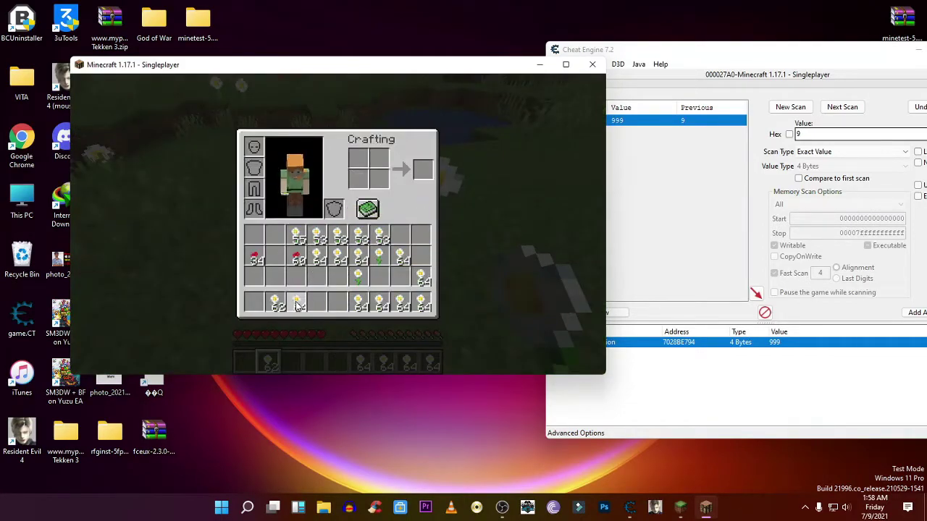
{"action": "left_click", "coordinate": [296, 302]}
{"action": "key", "text": "e"}
- Pause the game and set the saved address's value to 99 in Cheat Engine
{"action": "key", "text": "Escape"}
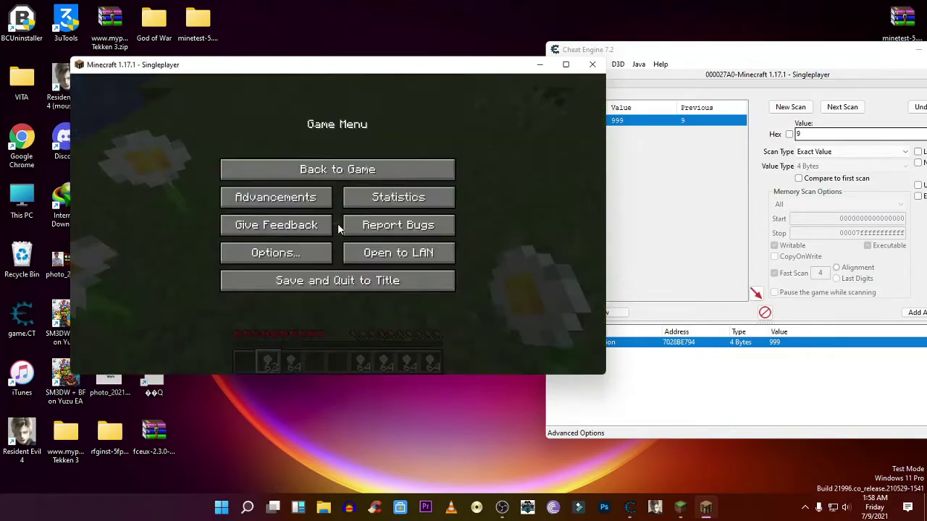
{"action": "double_click", "coordinate": [776, 342]}
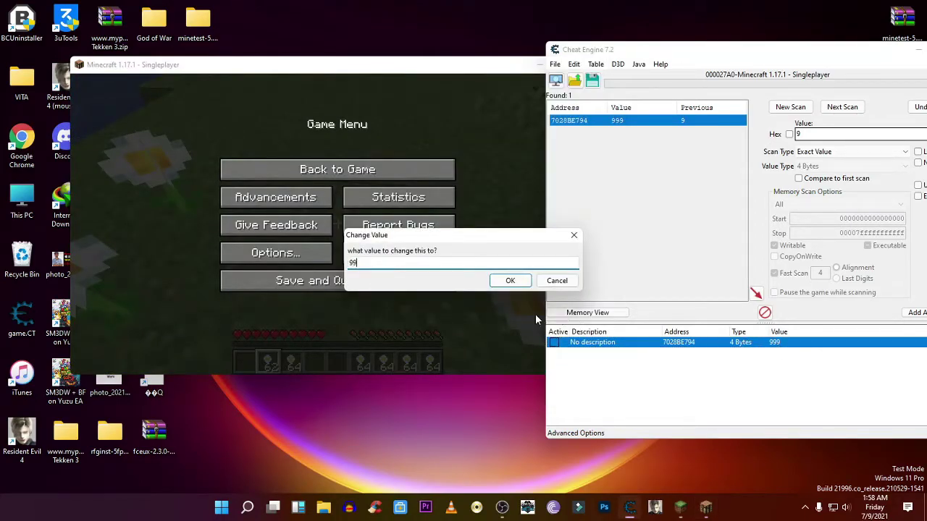
{"action": "type", "text": "99"}
{"action": "left_click", "coordinate": [490, 281]}
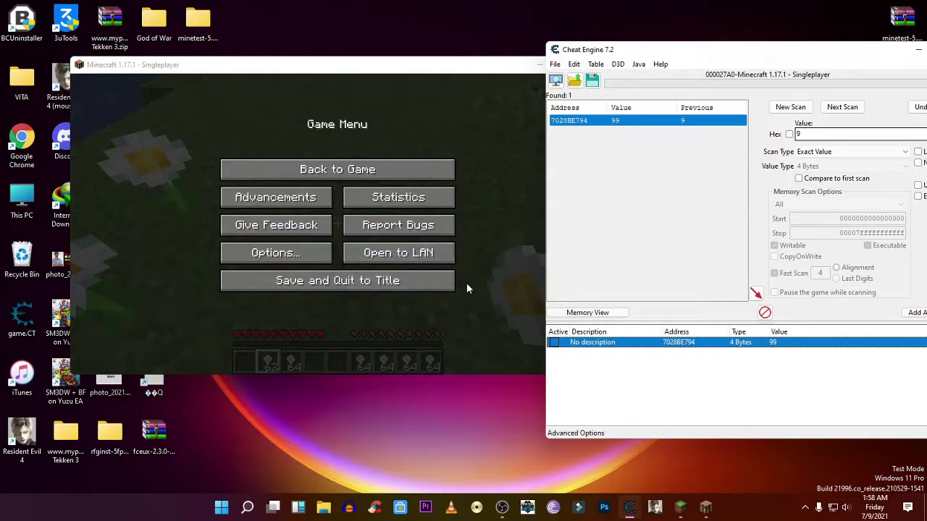
- Resume Minecraft and place five oxeye daisies from the third hotbar slot on the grass
{"action": "left_click", "coordinate": [337, 169]}
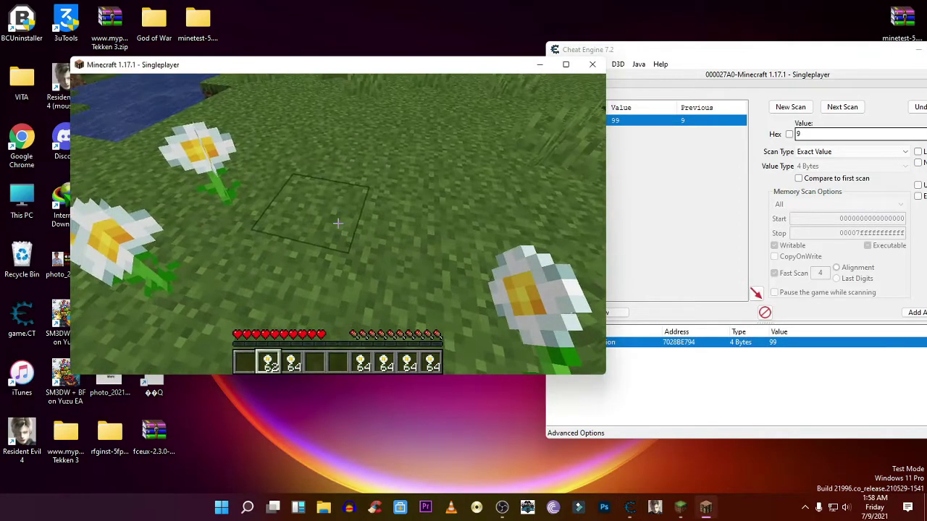
{"action": "key", "text": "3"}
{"action": "right_click", "coordinate": [337, 223]}
{"action": "right_click", "coordinate": [338, 223]}
{"action": "right_click", "coordinate": [337, 223]}
{"action": "right_click", "coordinate": [338, 223]}
{"action": "right_click", "coordinate": [338, 223]}
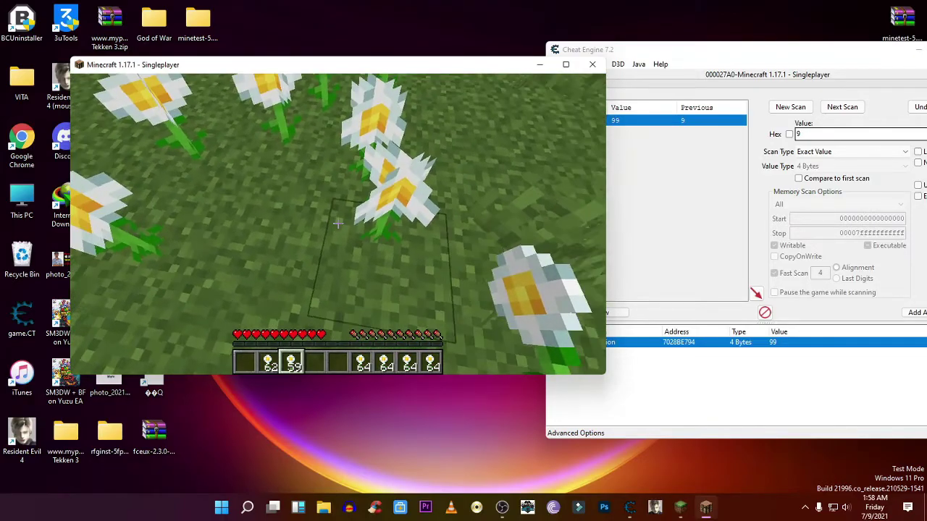
{"action": "key", "text": "s"}
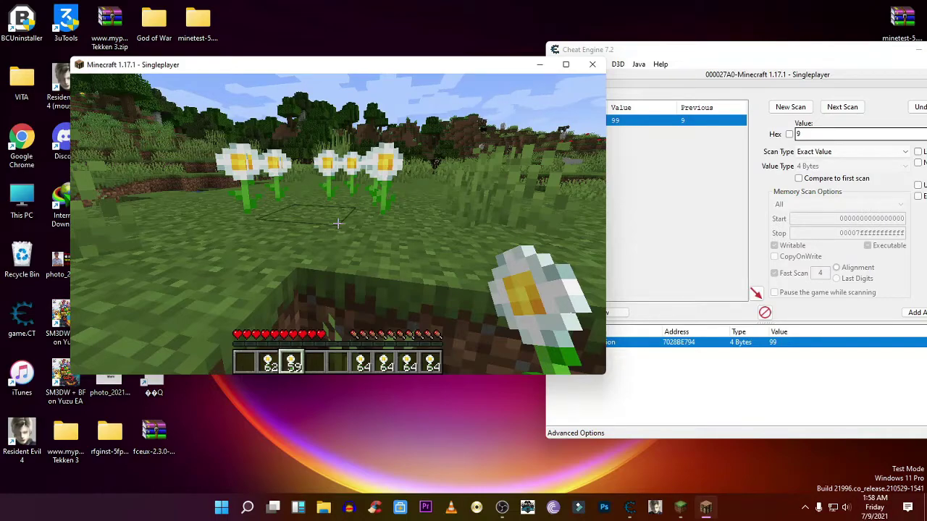
{"action": "key", "text": "Escape"}
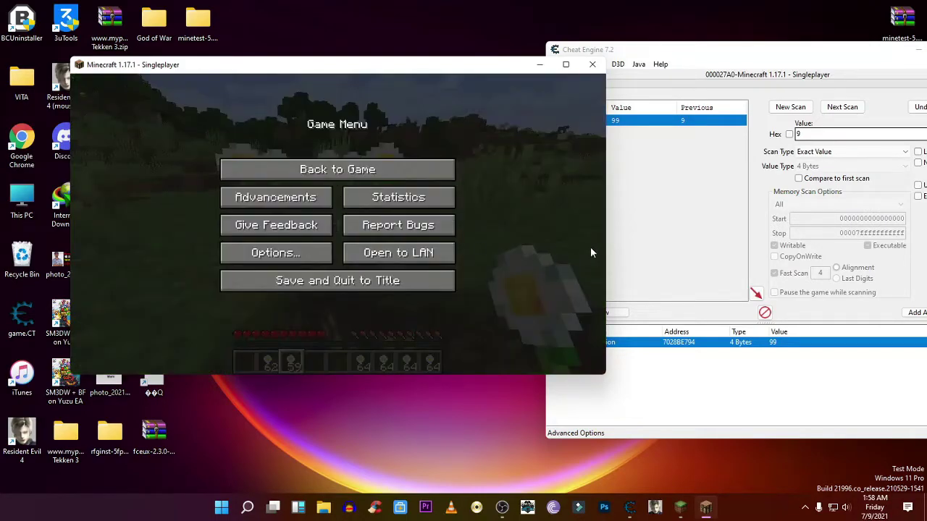
{"action": "left_click", "coordinate": [714, 239]}
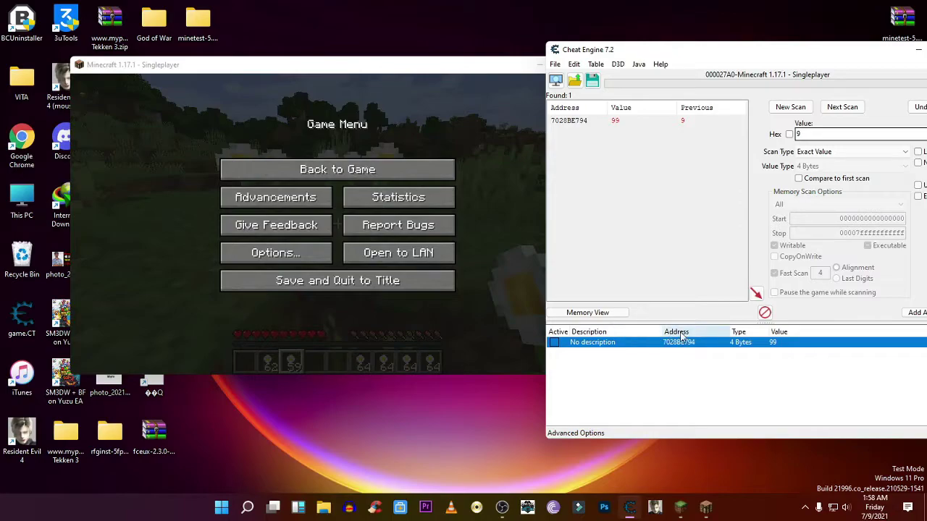
{"action": "left_click", "coordinate": [584, 135]}
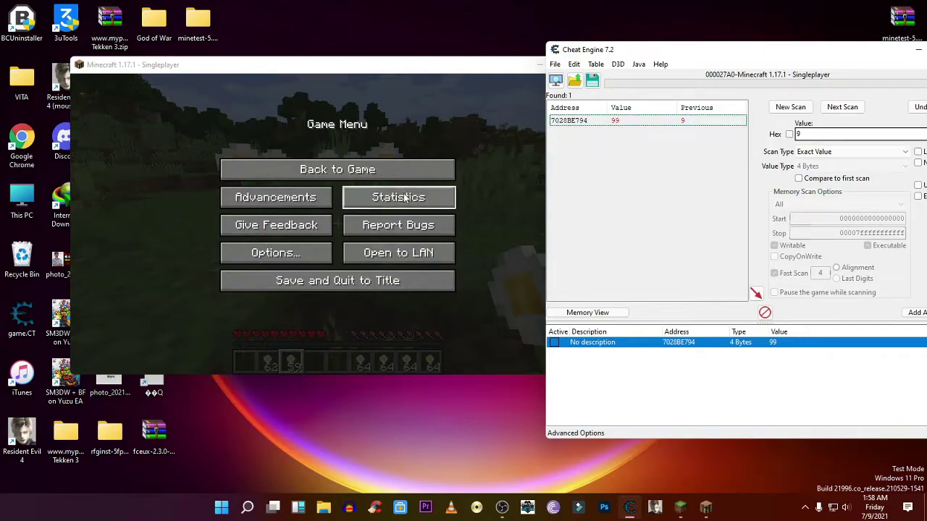
{"action": "left_click", "coordinate": [337, 170]}
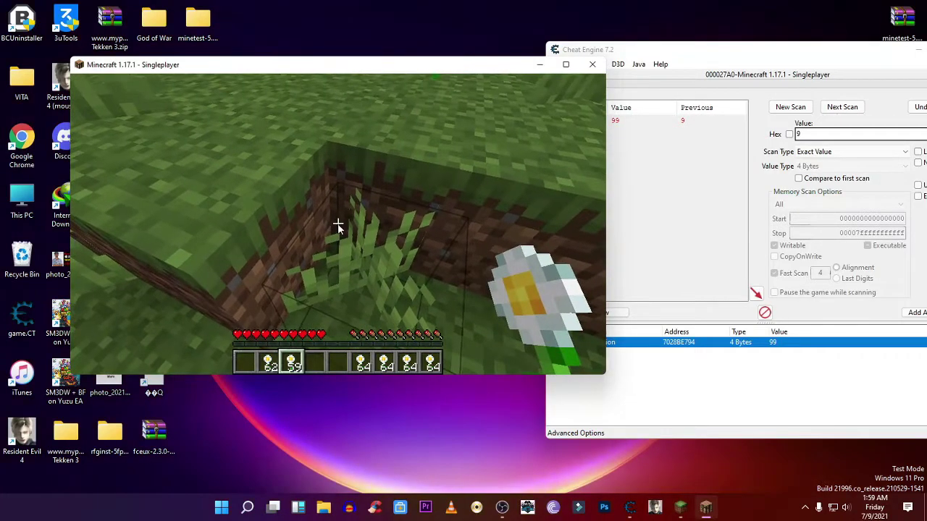
{"action": "key", "text": "Escape"}
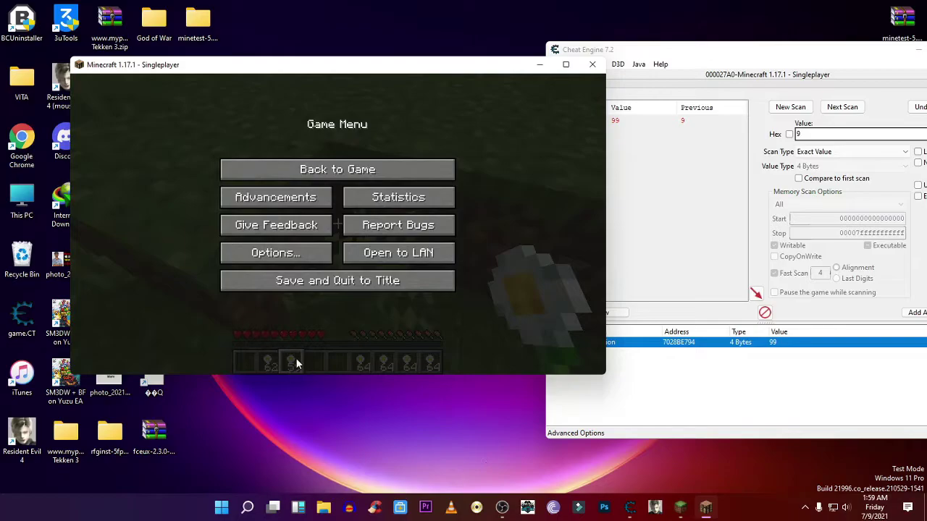
- Resume Minecraft, place one more oxeye daisy from the third hotbar slot on the grass, and pause the game
{"action": "left_click", "coordinate": [311, 170]}
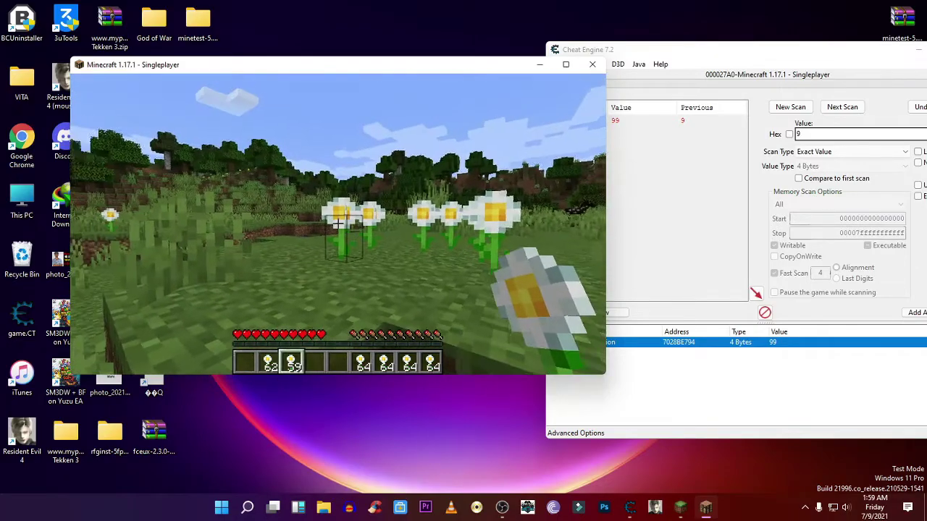
{"action": "key", "text": "w"}
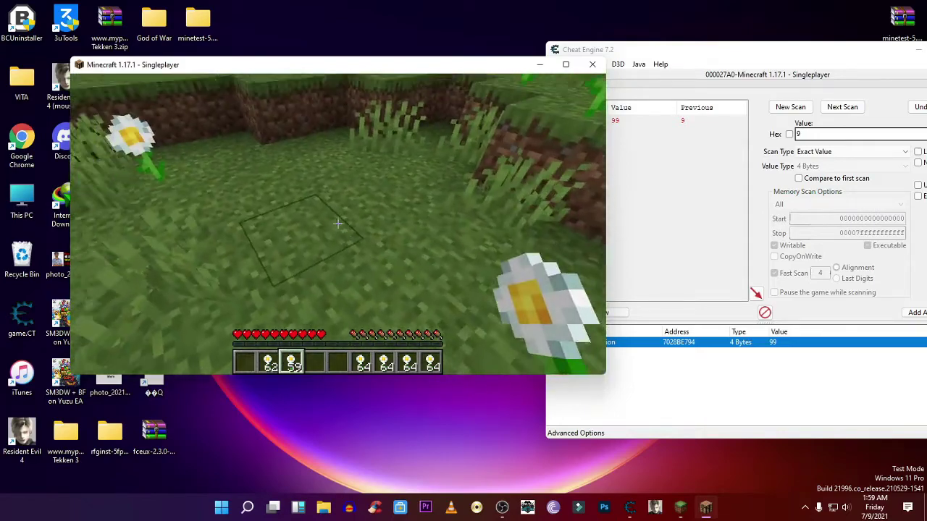
{"action": "right_click", "coordinate": [337, 223]}
{"action": "key", "text": "Escape"}
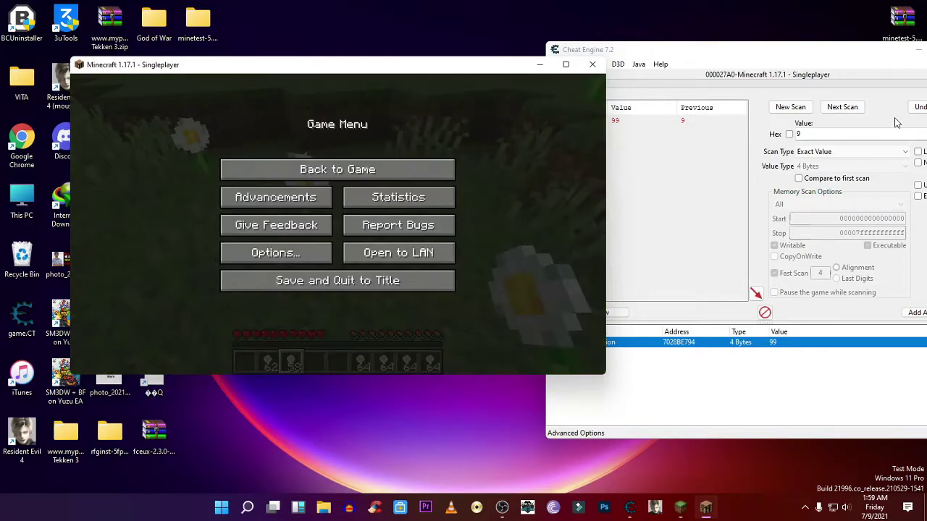
- Start a new Cheat Engine scan for the exact 4-byte value 58
{"action": "left_click", "coordinate": [719, 171]}
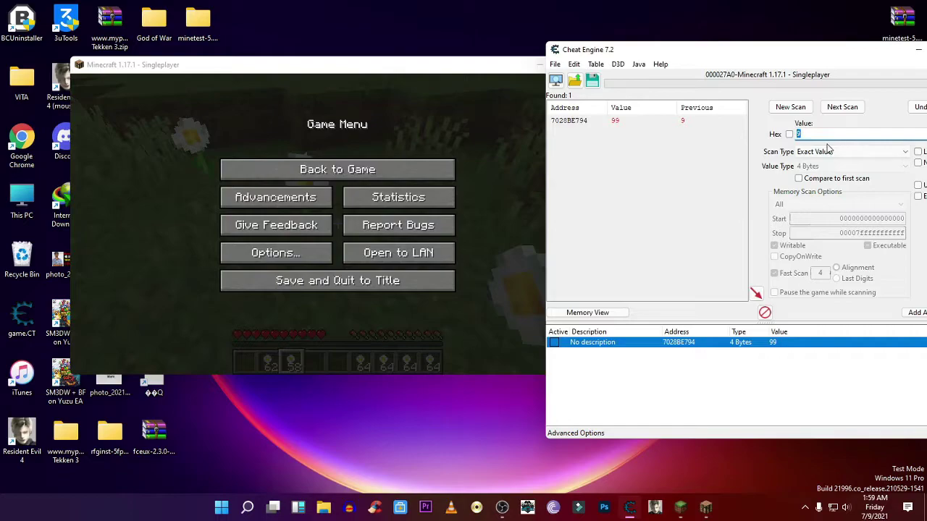
{"action": "type", "text": "58"}
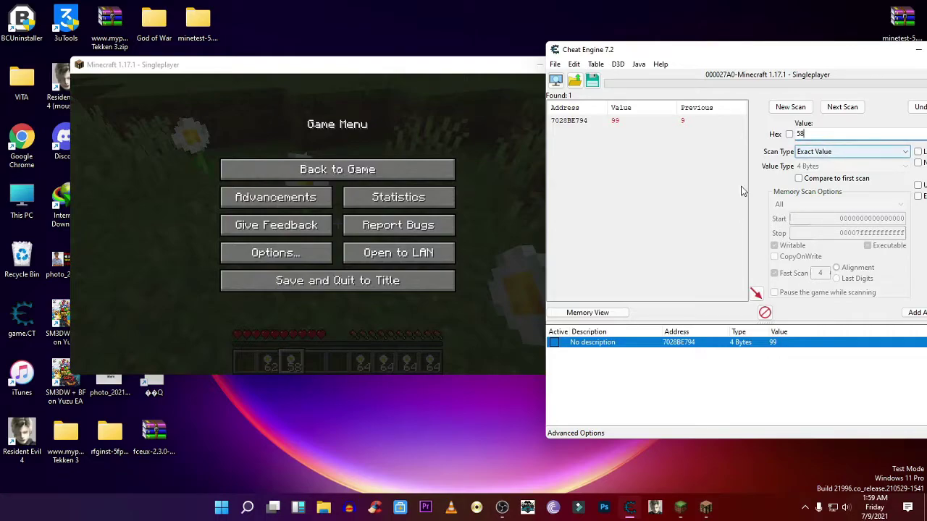
{"action": "left_click", "coordinate": [796, 109]}
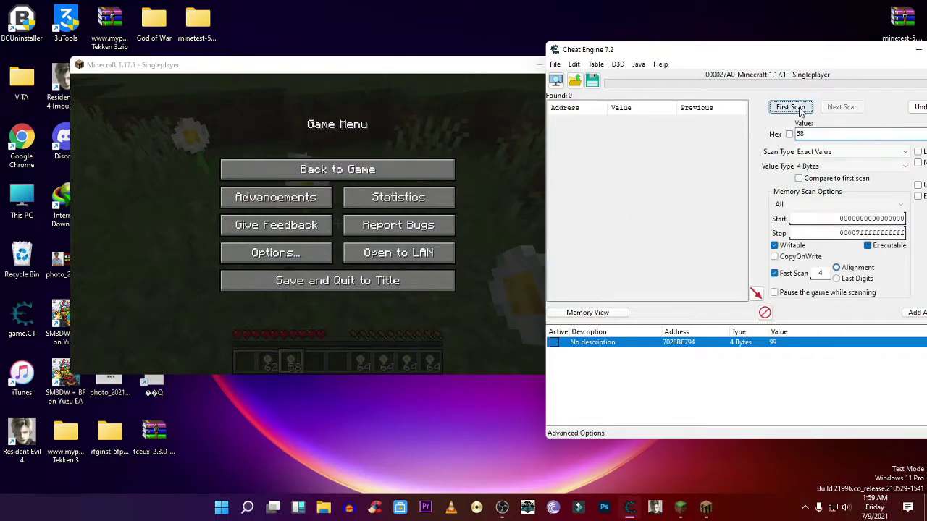
{"action": "left_click", "coordinate": [790, 107]}
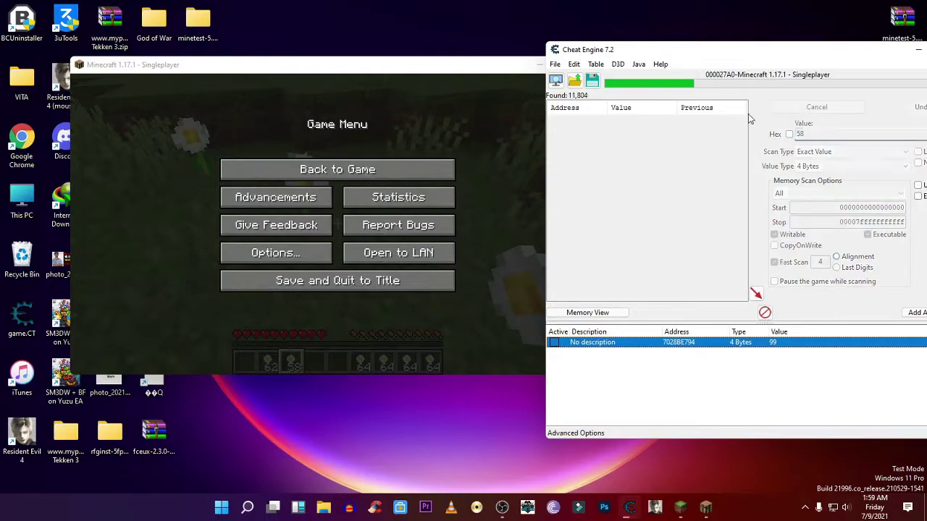
- Return to Minecraft, place another oxeye daisy from the third hotbar slot, and pause again
{"action": "left_click", "coordinate": [337, 170]}
{"action": "right_click", "coordinate": [338, 224]}
{"action": "key", "text": "Escape"}
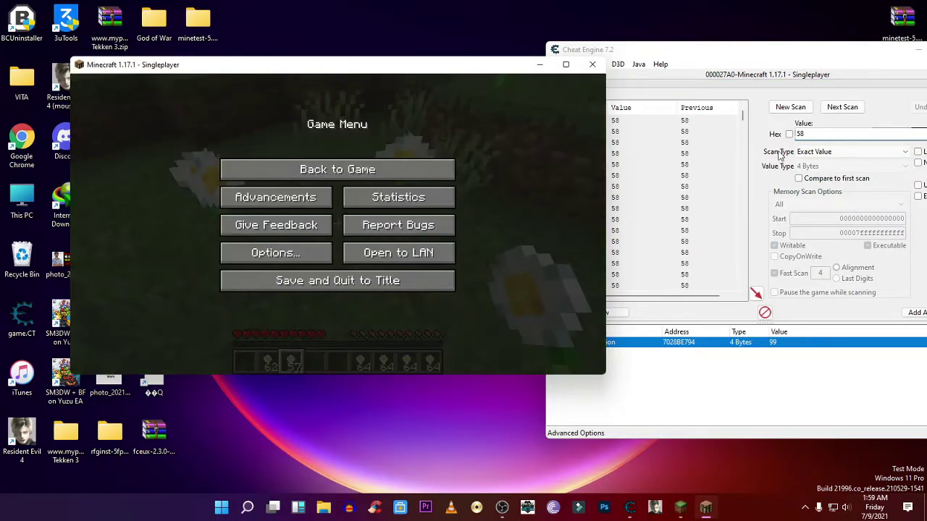
- Narrow the Cheat Engine scan to the value 57 and add the found address to the address list
{"action": "left_click", "coordinate": [812, 131]}
{"action": "key", "text": "BackSpace"}
{"action": "type", "text": "7"}
{"action": "left_click", "coordinate": [839, 107]}
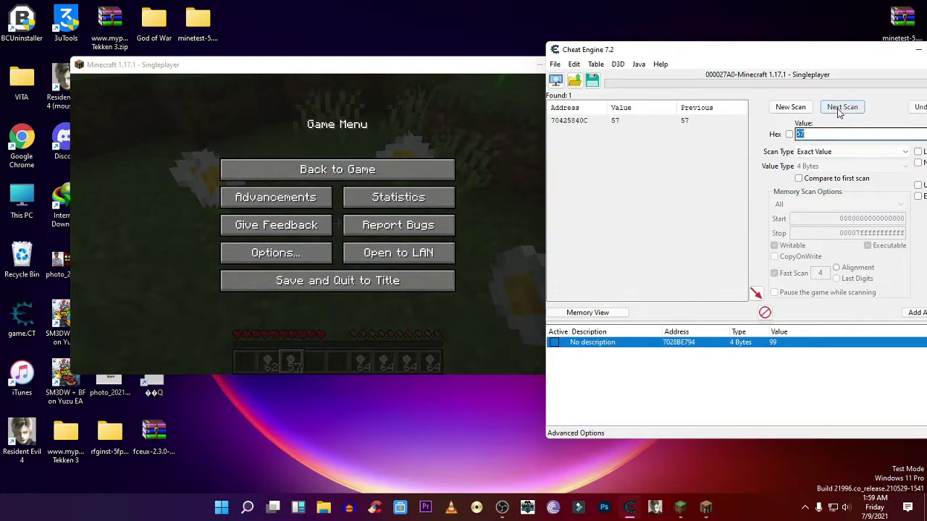
{"action": "left_click", "coordinate": [684, 121]}
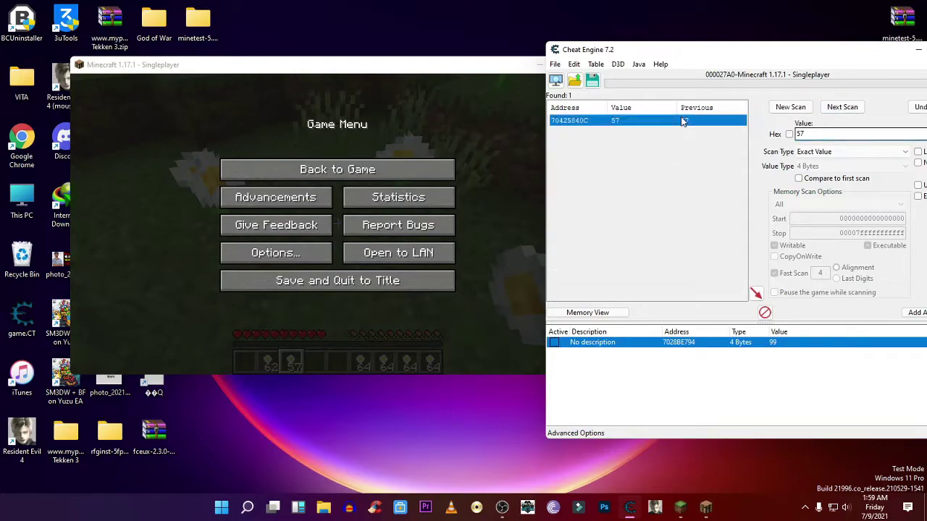
{"action": "left_click", "coordinate": [755, 293]}
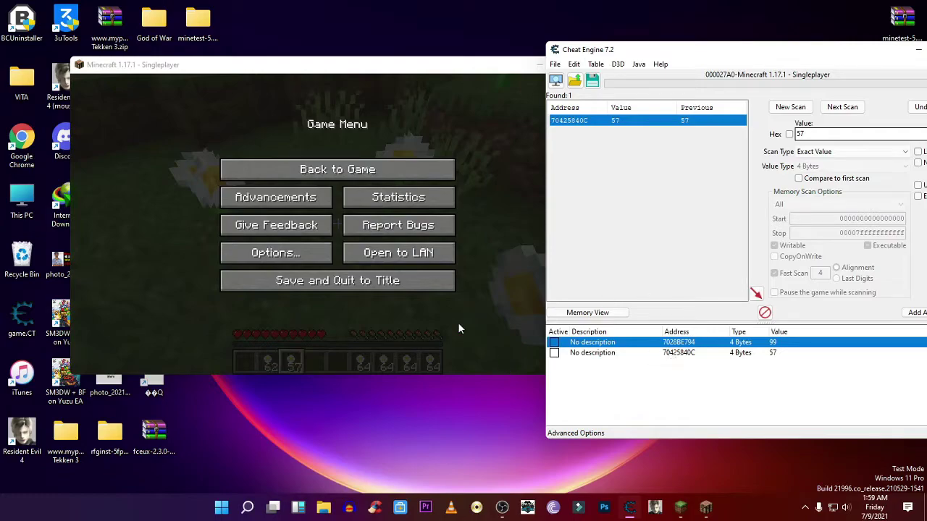
- Resume Minecraft, place one oxeye daisy from the second hotbar slot on the grass, and pause the game
{"action": "left_click", "coordinate": [407, 166]}
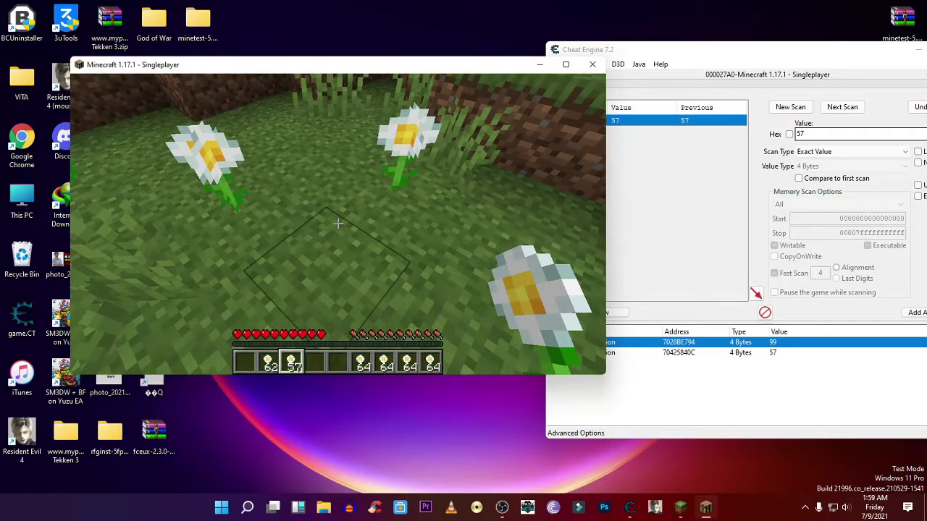
{"action": "scroll", "coordinate": [338, 223], "scroll_direction": "up", "scroll_amount": 1}
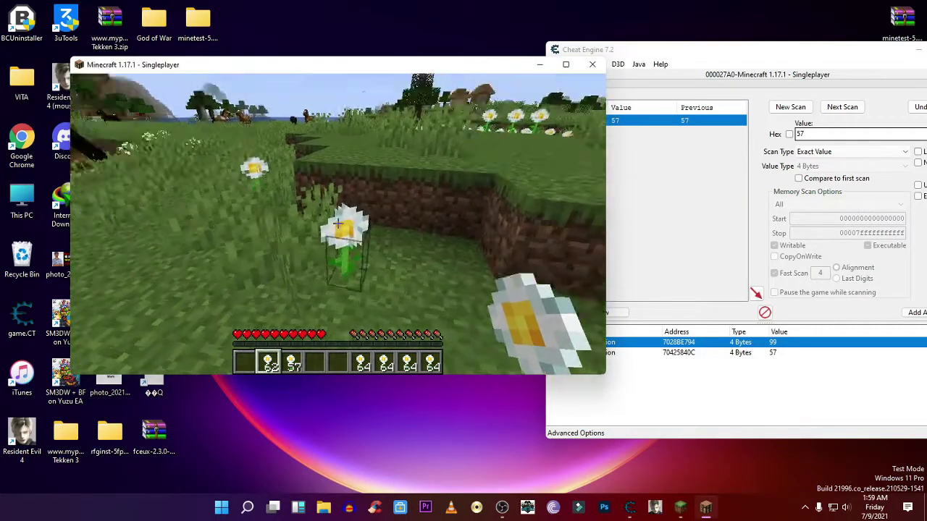
{"action": "right_click", "coordinate": [338, 224]}
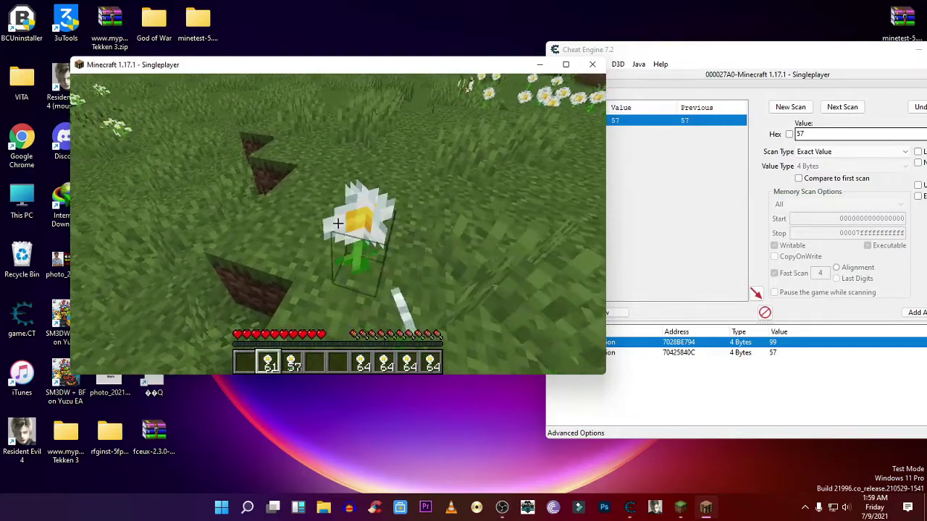
{"action": "key", "text": "Escape"}
- Start a new Cheat Engine scan for the exact 4-byte value 61
{"action": "left_click_drag", "start_coordinate": [807, 134], "coordinate": [781, 139]}
{"action": "type", "text": "6"}
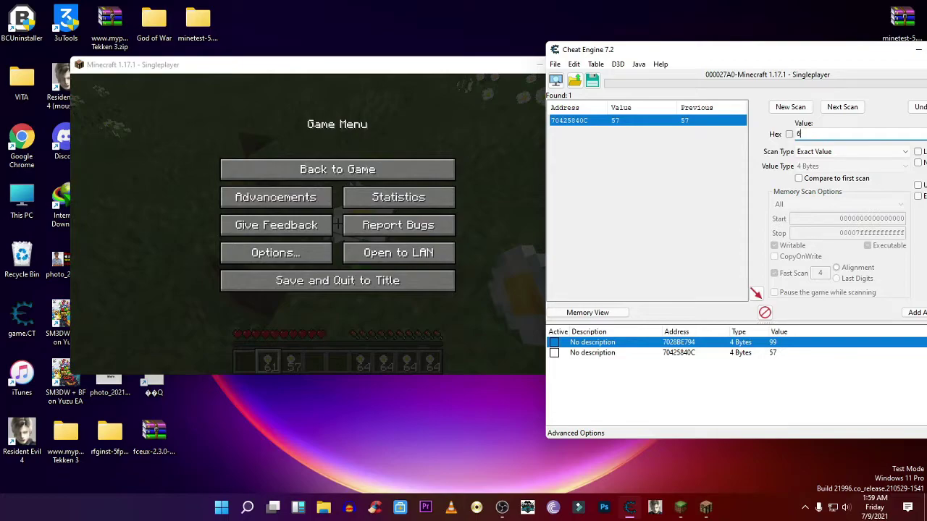
{"action": "type", "text": "1"}
{"action": "left_click", "coordinate": [790, 106]}
{"action": "left_click", "coordinate": [789, 107]}
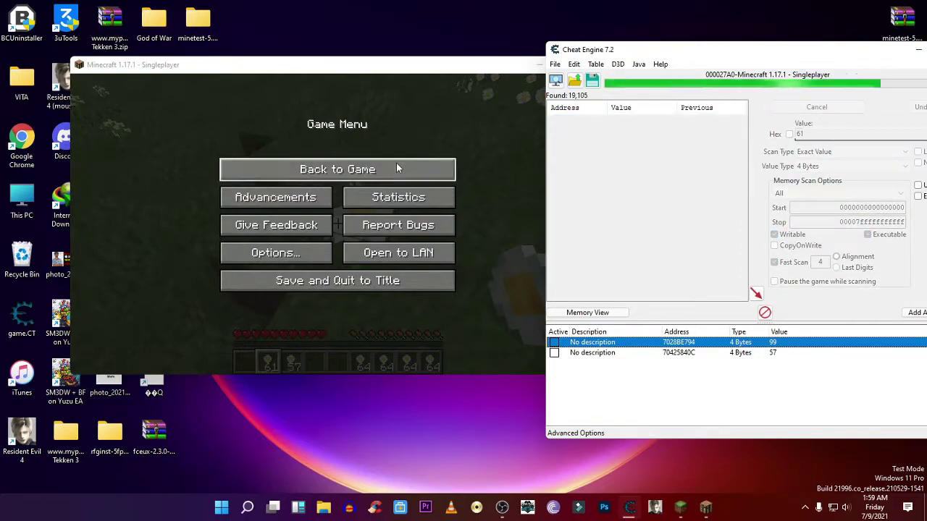
- Return to Minecraft and place another oxeye daisy from the second hotbar slot on the grass
{"action": "left_click", "coordinate": [396, 162]}
{"action": "key", "text": "w"}
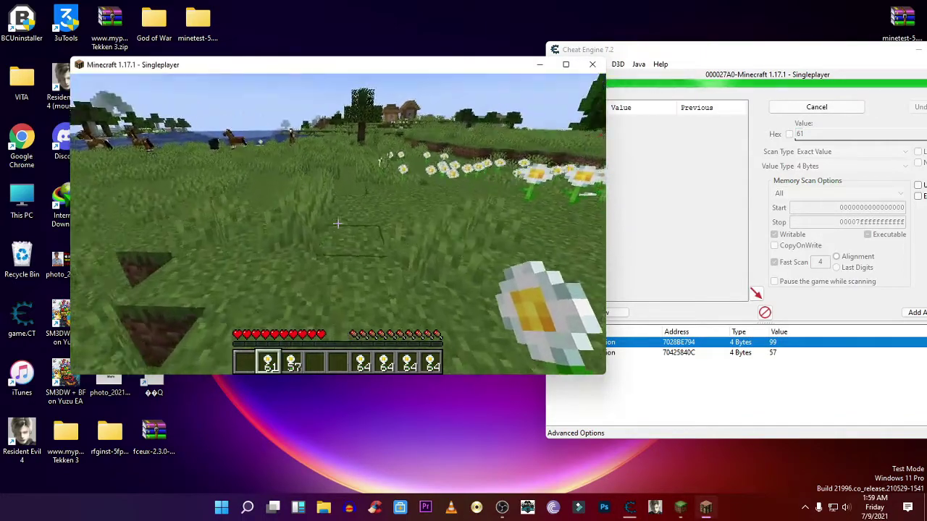
{"action": "right_click", "coordinate": [337, 223]}
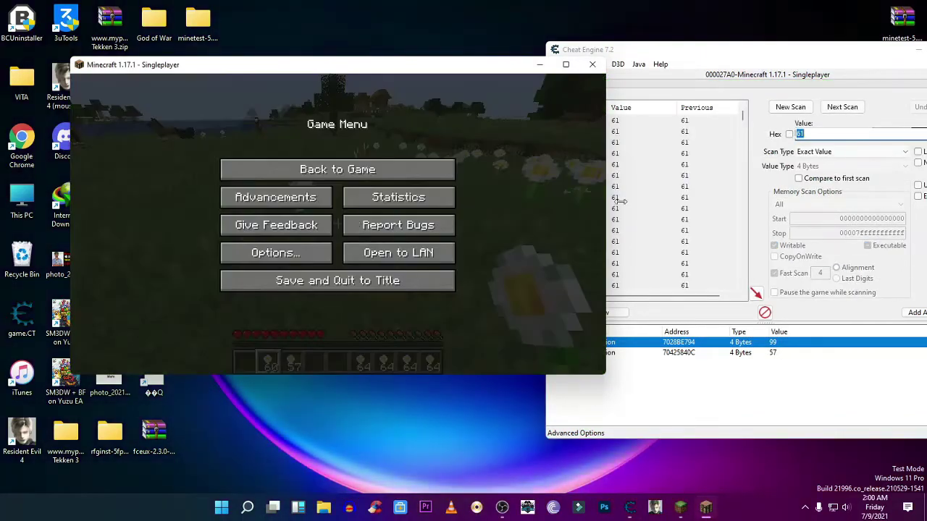
- Narrow the Cheat Engine scan to the value 60 and add the found address to the address list
{"action": "left_click", "coordinate": [860, 147]}
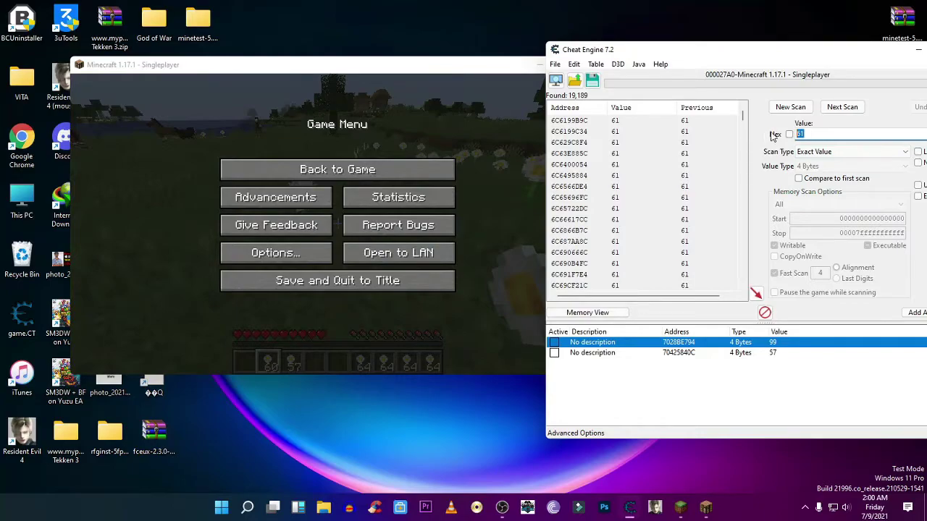
{"action": "type", "text": "60"}
{"action": "left_click", "coordinate": [842, 107]}
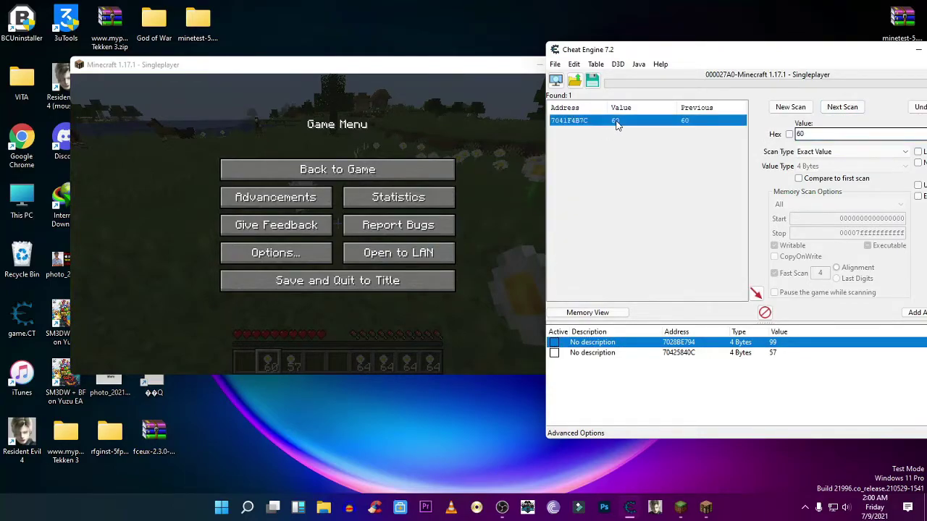
{"action": "left_click", "coordinate": [755, 294]}
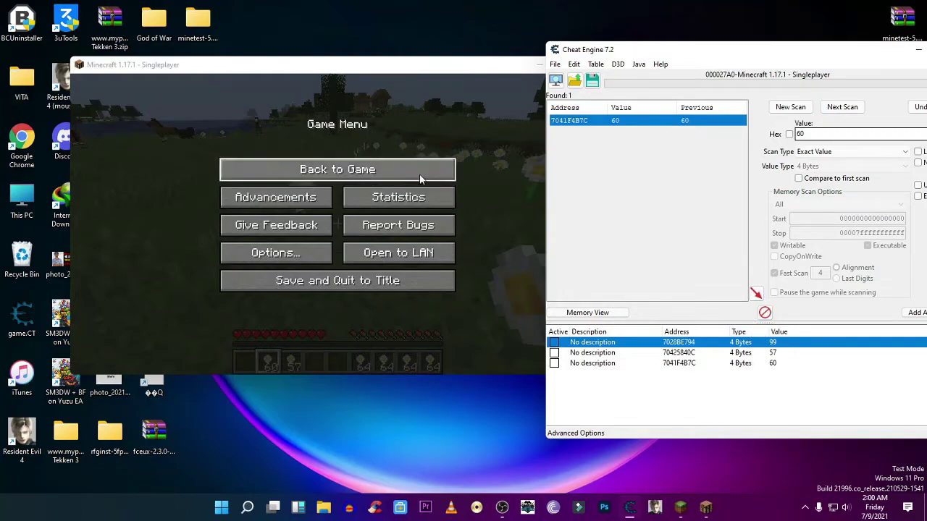
- Dismiss the Internet Download Manager trial message over the paused game and switch back to Cheat Engine
{"action": "left_click", "coordinate": [391, 171]}
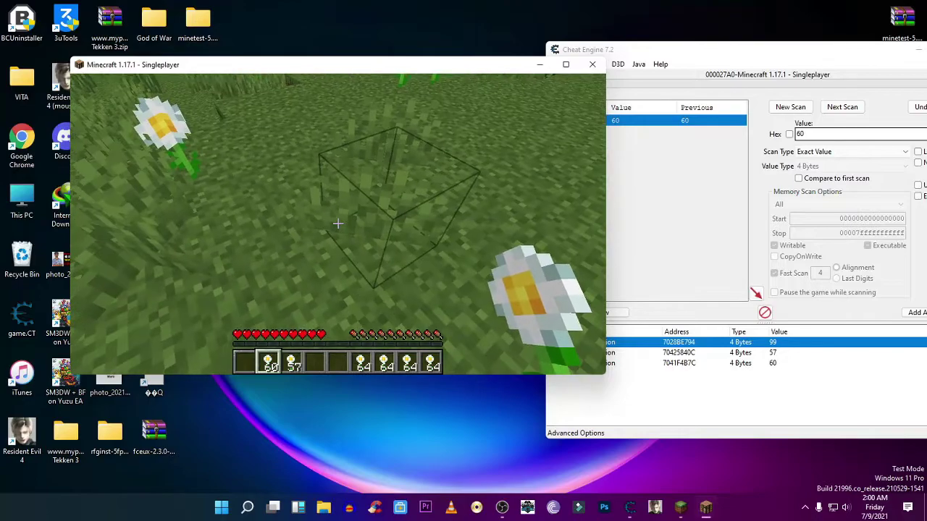
{"action": "key", "text": "Escape"}
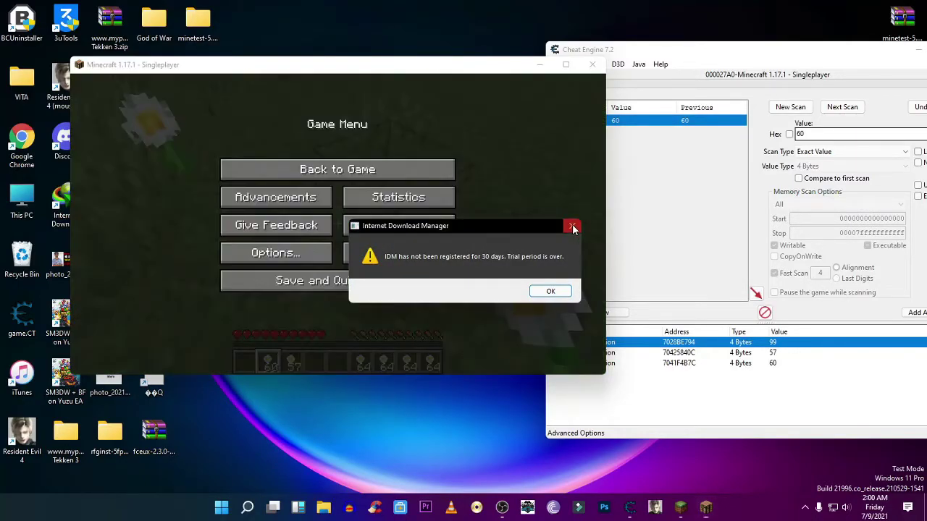
{"action": "left_click", "coordinate": [572, 225]}
{"action": "left_click", "coordinate": [685, 215]}
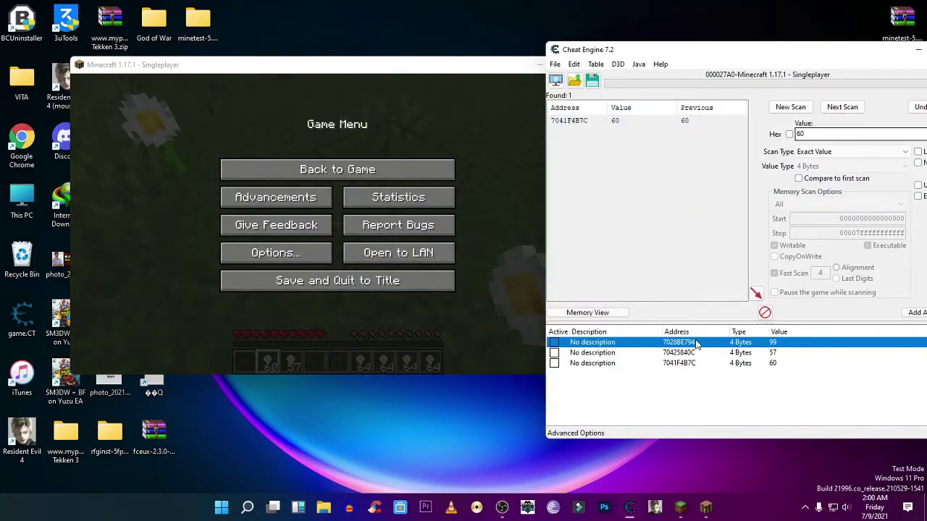
{"action": "left_click", "coordinate": [666, 375]}
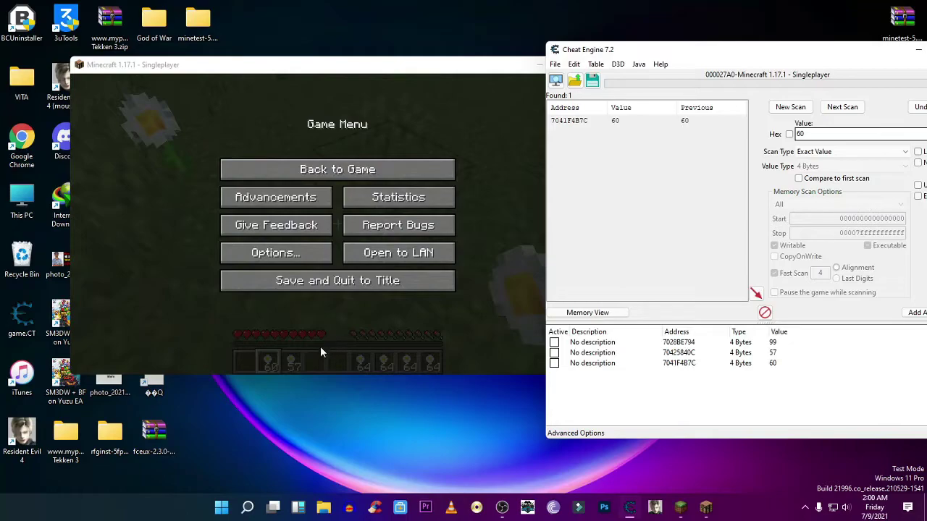
{"action": "left_click", "coordinate": [337, 169]}
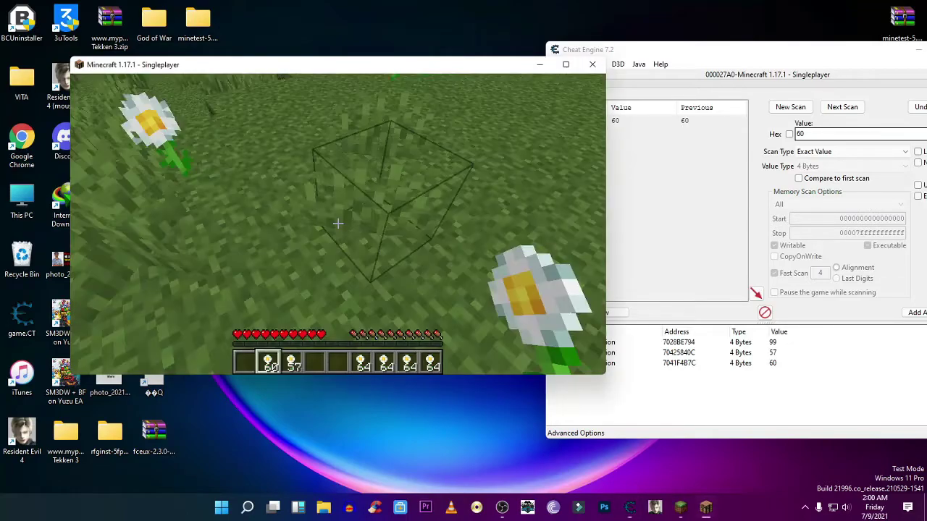
{"action": "key", "text": "Escape"}
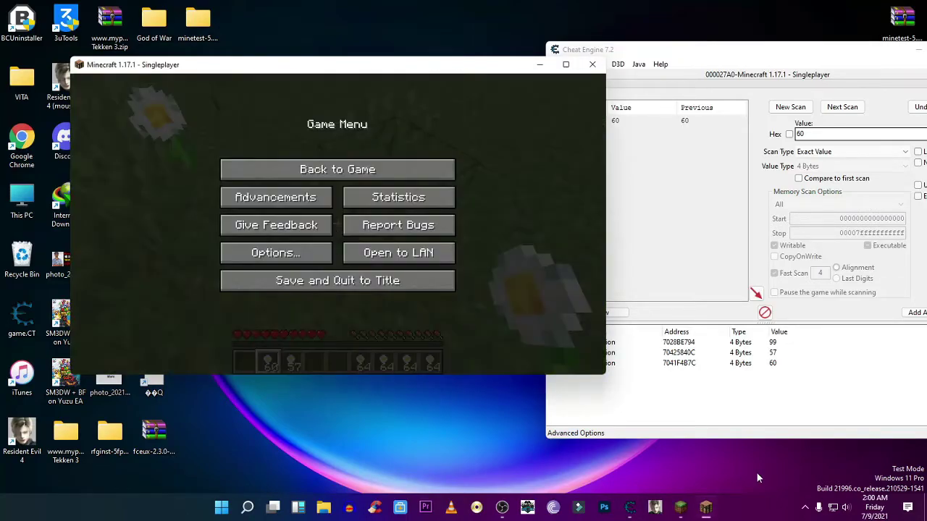
{"action": "left_click", "coordinate": [675, 403]}
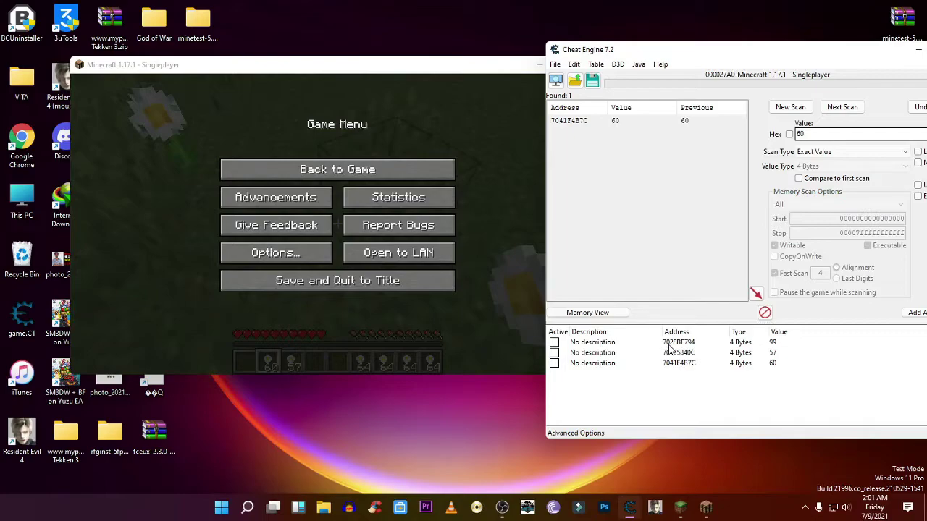
{"action": "left_click", "coordinate": [669, 344]}
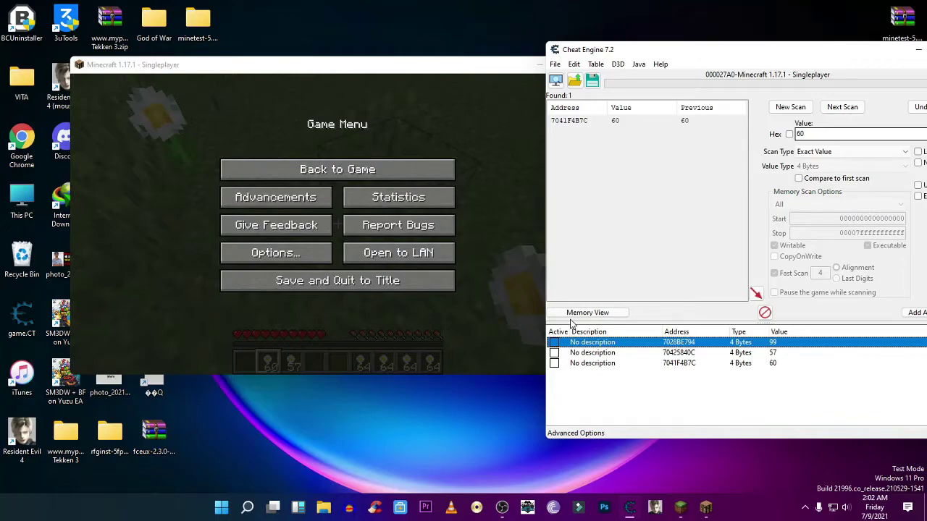
- Move the Cheat Engine window fully onto the screen and bring up the available actions for the first saved address
{"action": "left_click_drag", "start_coordinate": [809, 53], "coordinate": [701, 60]}
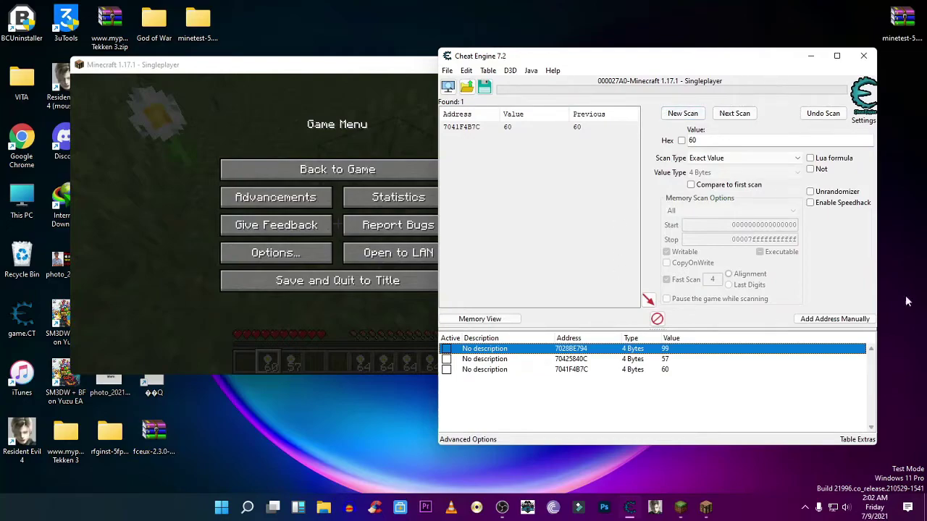
{"action": "left_click", "coordinate": [608, 402]}
{"action": "right_click", "coordinate": [558, 351]}
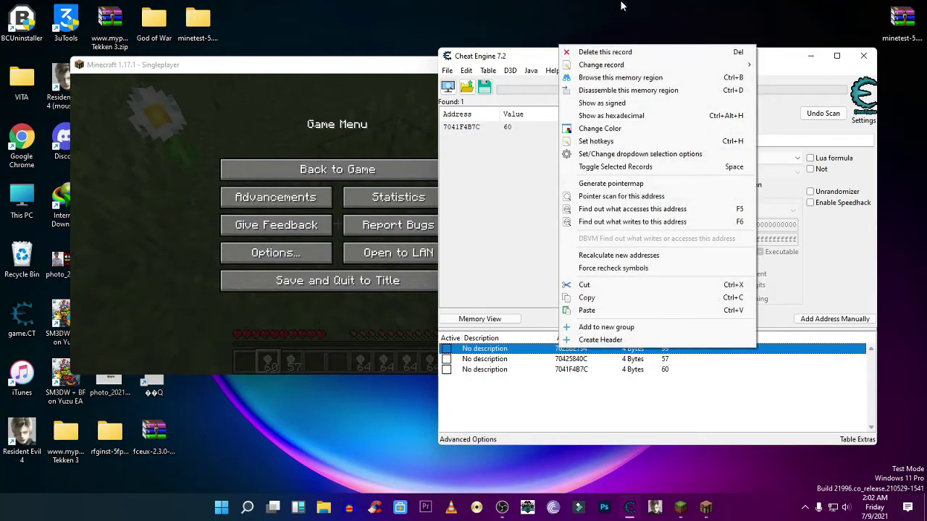
- Open the Memory Viewer, examine the hex dump of the game's memory, and return to the address list
{"action": "left_click", "coordinate": [482, 320]}
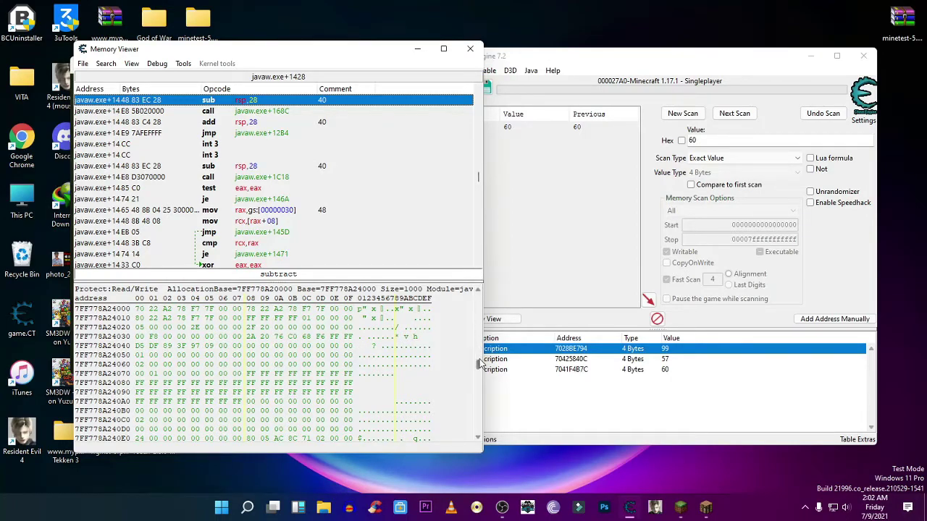
{"action": "mouse_move", "coordinate": [478, 366]}
{"action": "left_mouse_down"}
{"action": "mouse_move", "coordinate": [476, 339]}
{"action": "mouse_move", "coordinate": [475, 361]}
{"action": "left_mouse_up"}
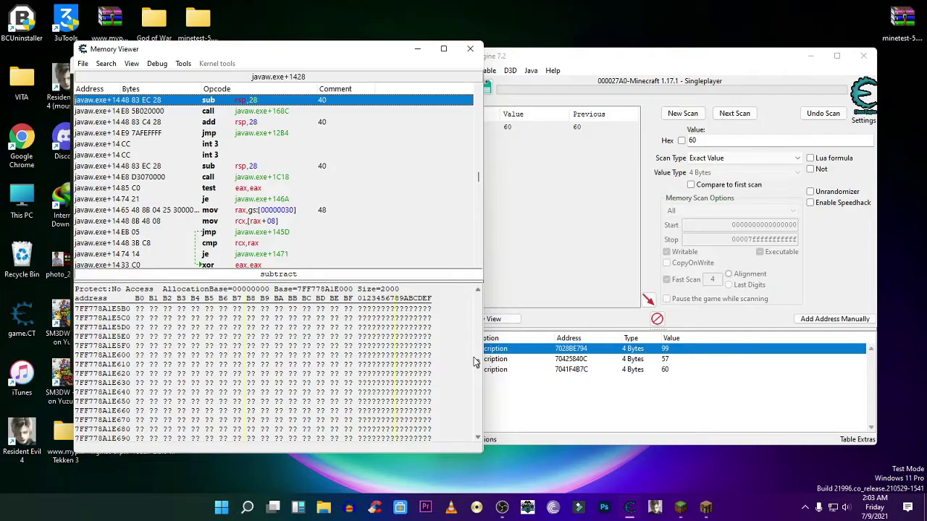
{"action": "left_click", "coordinate": [526, 380]}
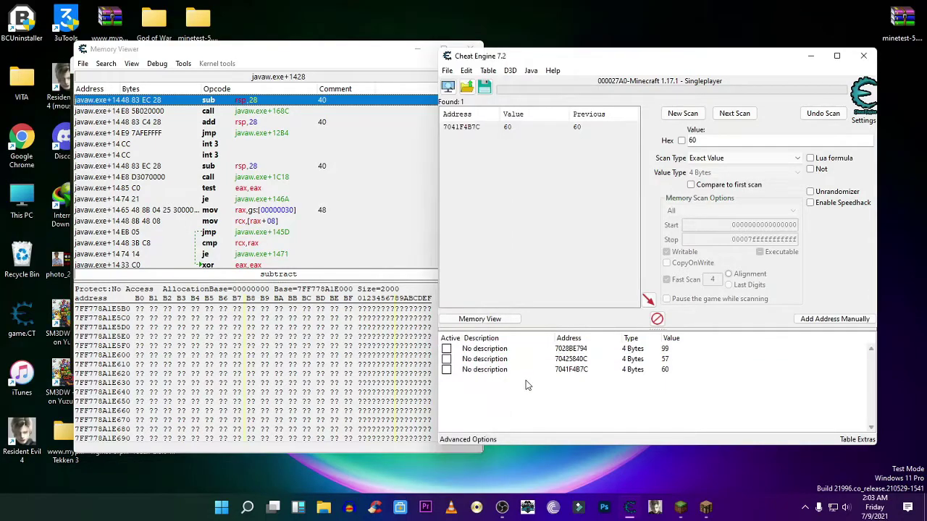